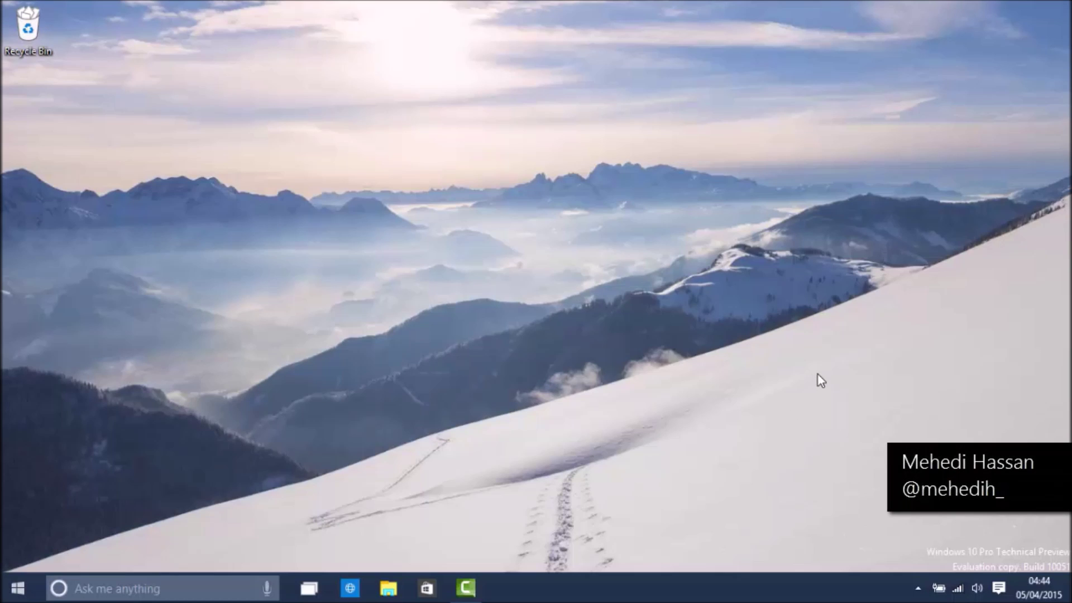
Bring up the Start menu app list to find the Mail app.
{"action": "left_click_drag", "start_coordinate": [872, 480], "coordinate": [1071, 572]}
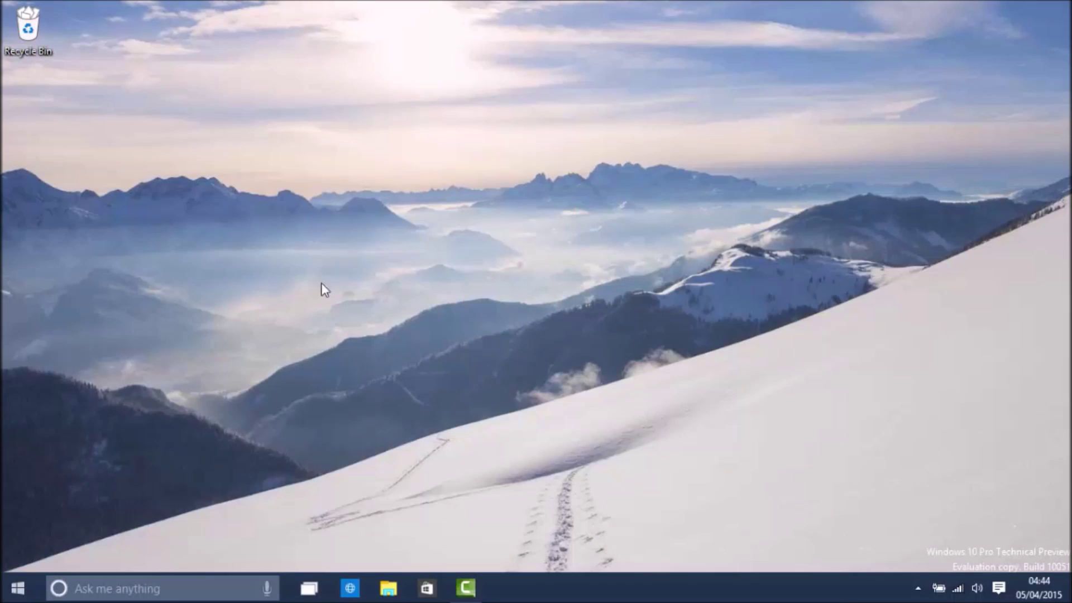
{"action": "key", "text": "super"}
Launch Mail and open the WordPress Plugin revision message about Sharify 2.4.
{"action": "left_click", "coordinate": [316, 298]}
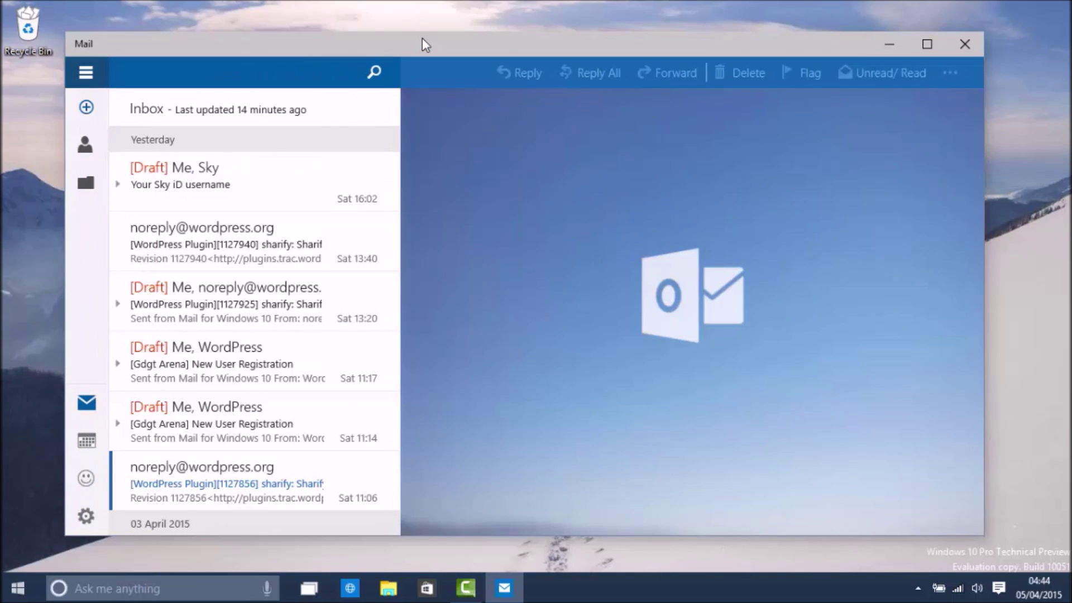
{"action": "left_click_drag", "start_coordinate": [425, 38], "coordinate": [434, 36]}
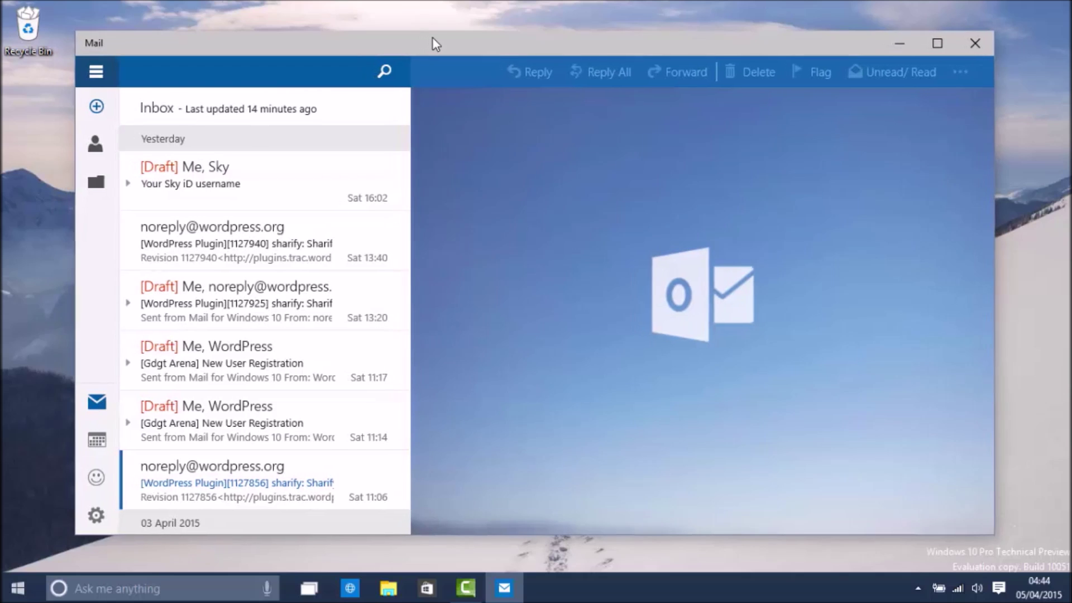
{"action": "left_click", "coordinate": [273, 234]}
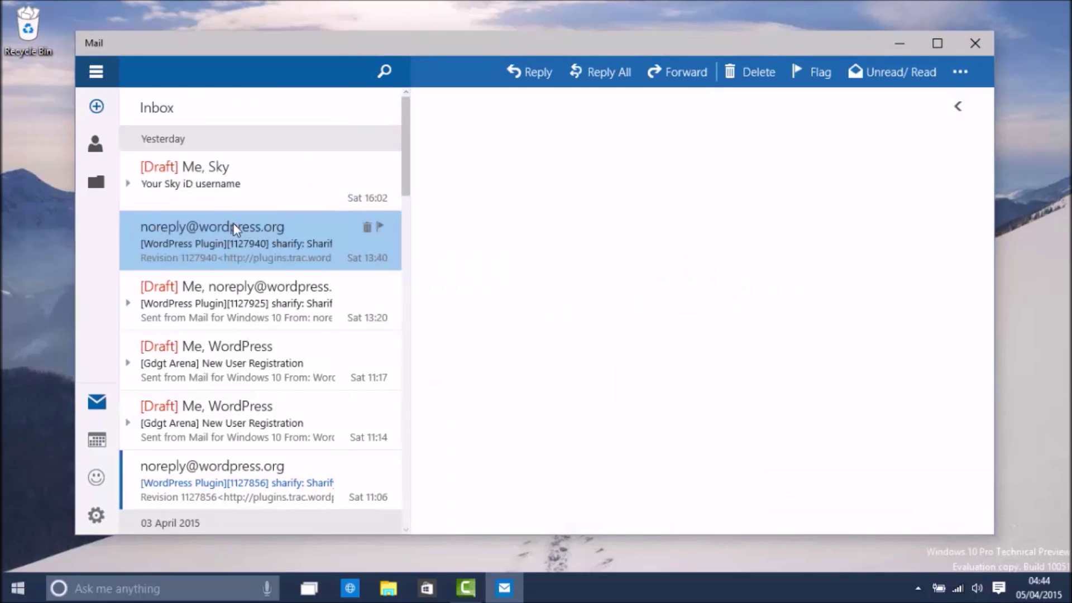
Start a reply and look over its Paragraph, Insert and Review options, then Mail's settings.
{"action": "left_click", "coordinate": [523, 85]}
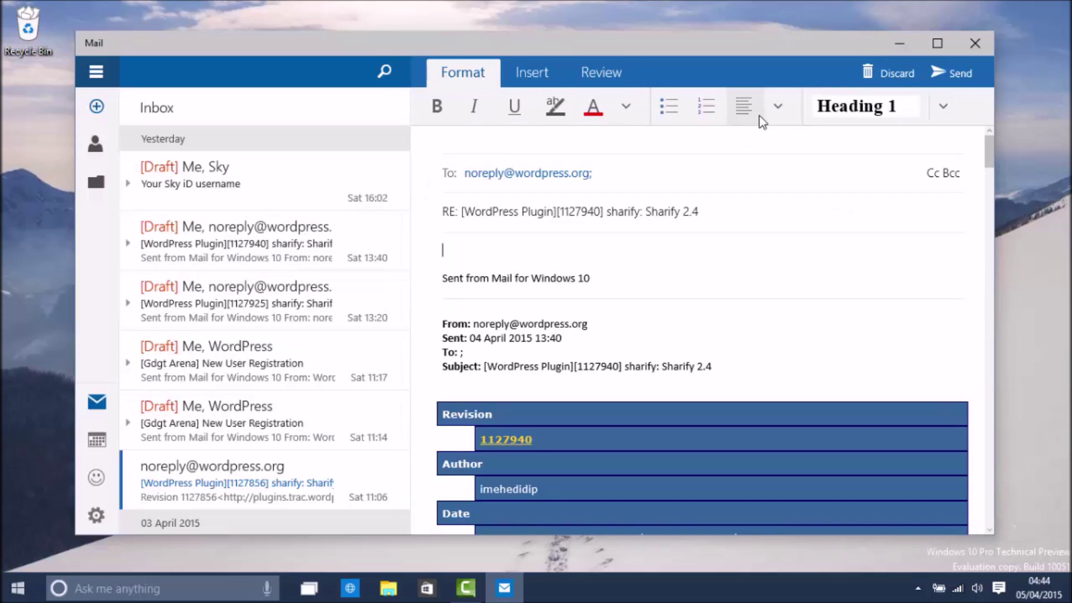
{"action": "left_click", "coordinate": [782, 119]}
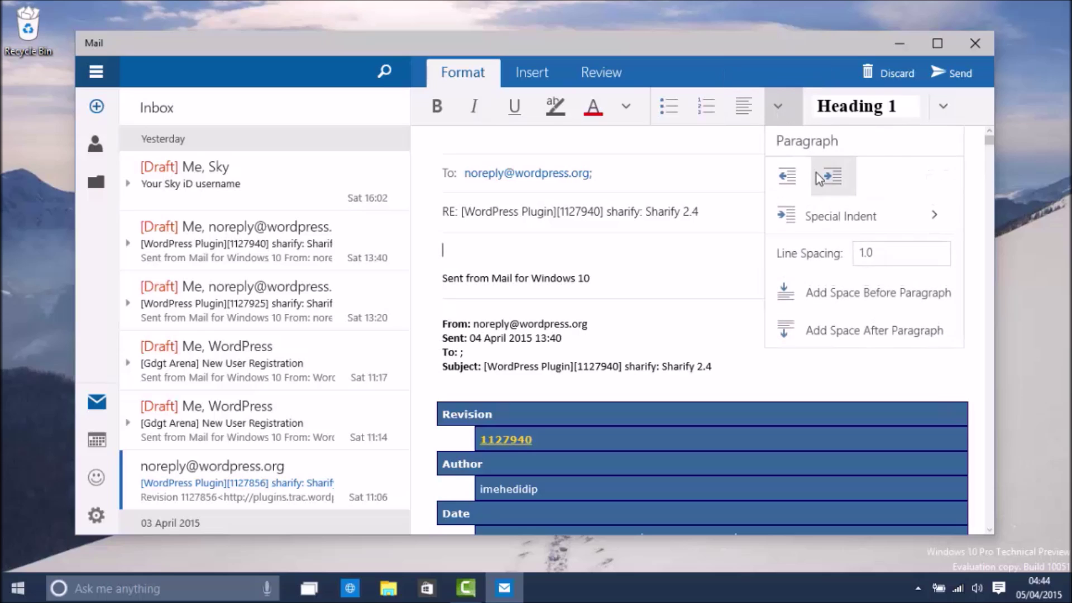
{"action": "left_click", "coordinate": [556, 79]}
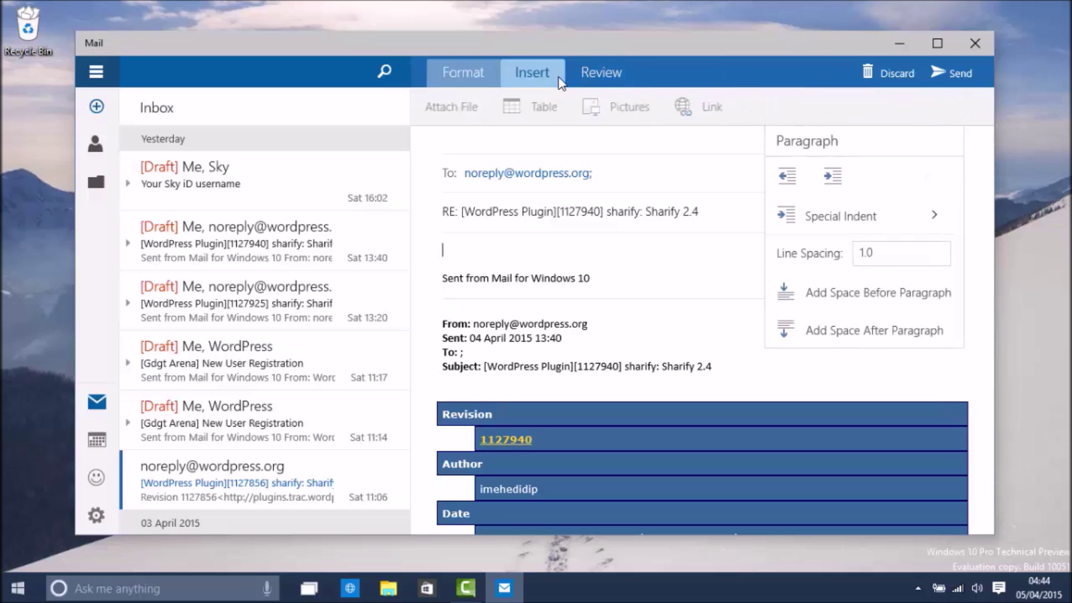
{"action": "left_click", "coordinate": [623, 81]}
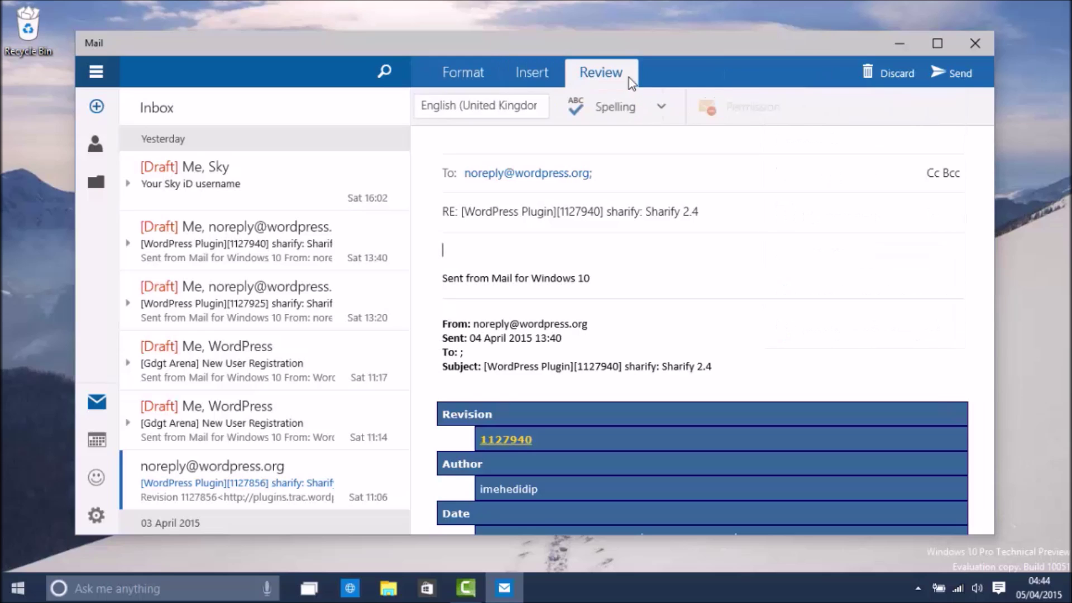
{"action": "left_click", "coordinate": [96, 514]}
{"action": "left_click", "coordinate": [874, 128]}
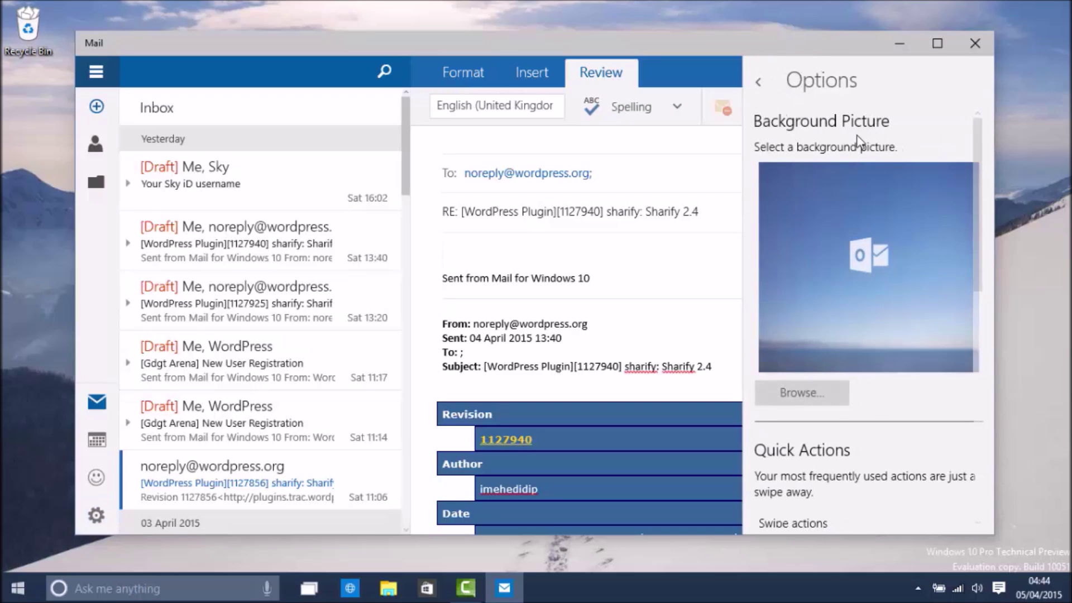
{"action": "scroll", "coordinate": [926, 205], "scroll_direction": "down", "scroll_amount": 5}
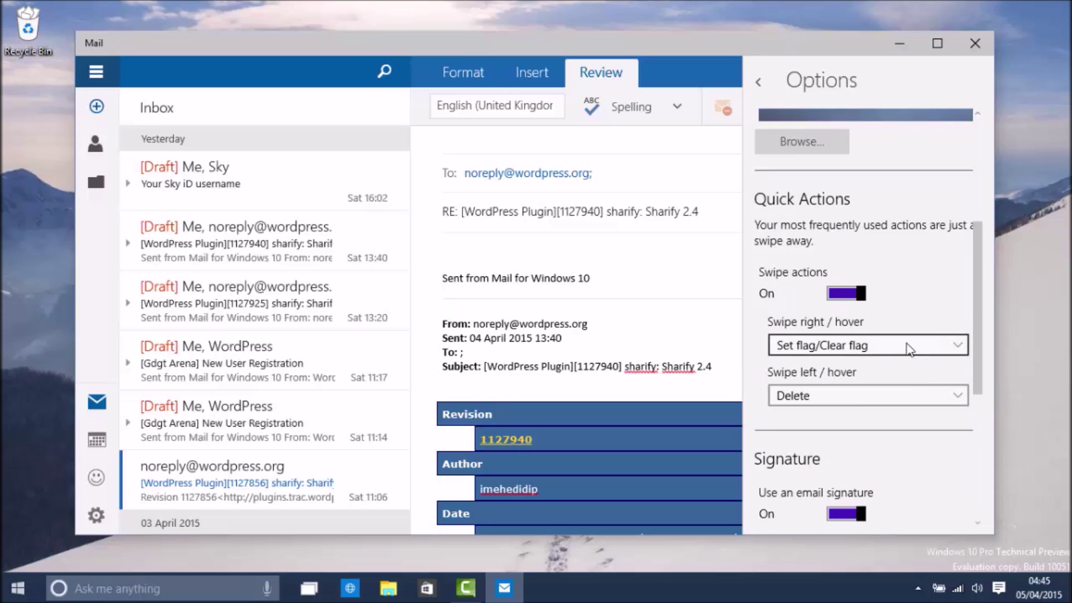
{"action": "scroll", "coordinate": [902, 338], "scroll_direction": "down", "scroll_amount": 5}
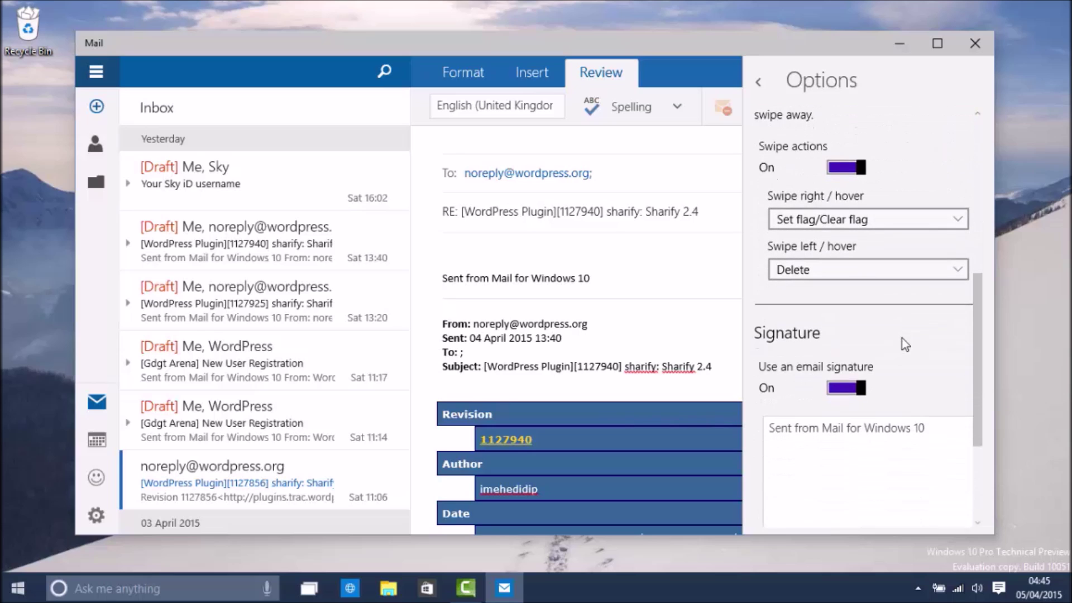
{"action": "left_click", "coordinate": [764, 88]}
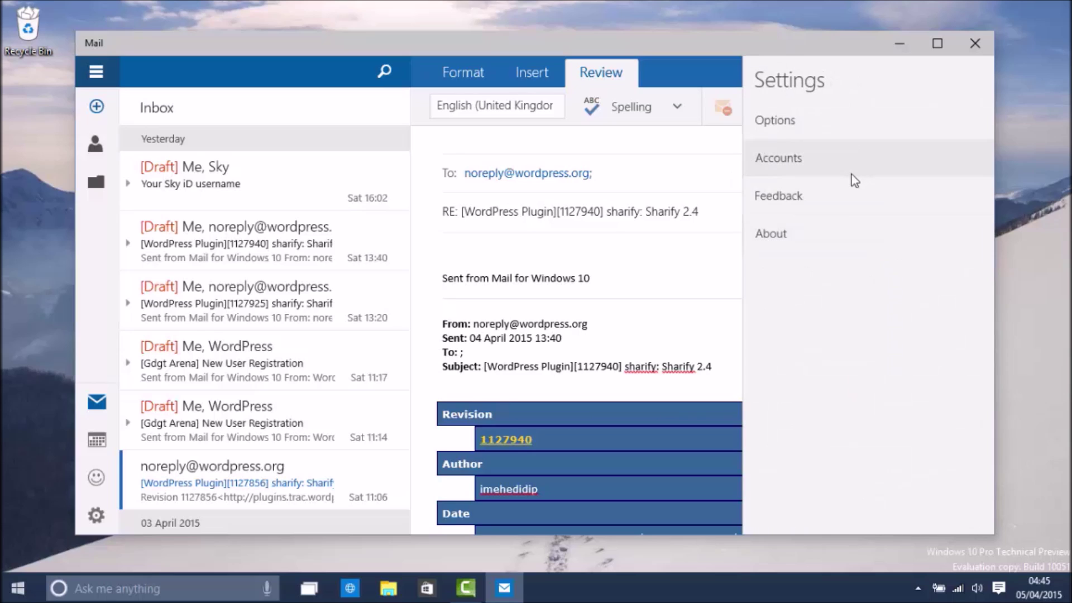
{"action": "left_click", "coordinate": [852, 174]}
{"action": "left_click", "coordinate": [867, 264]}
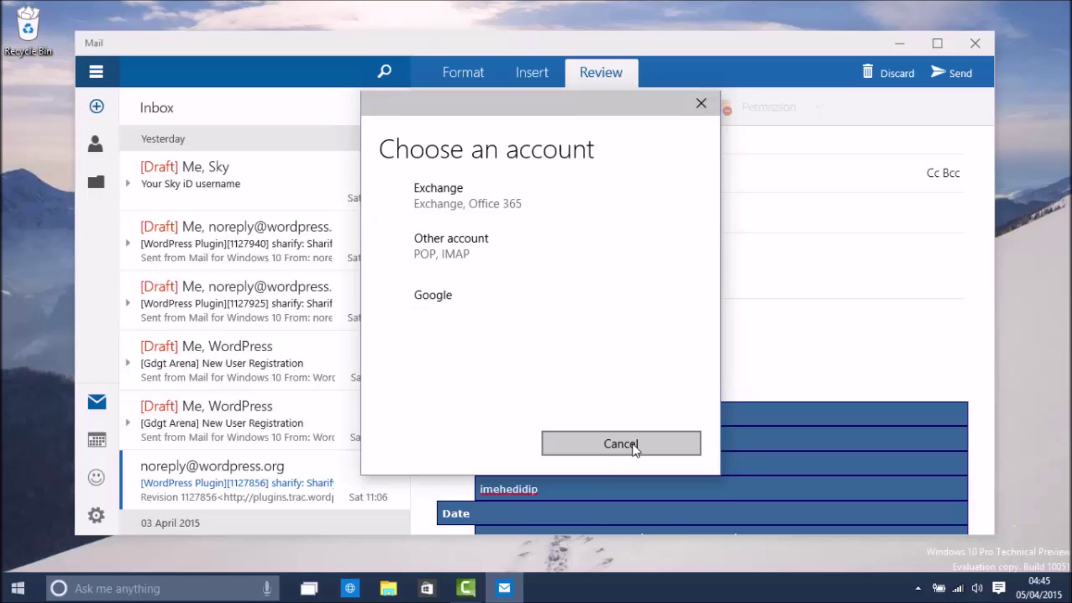
{"action": "left_click", "coordinate": [633, 446]}
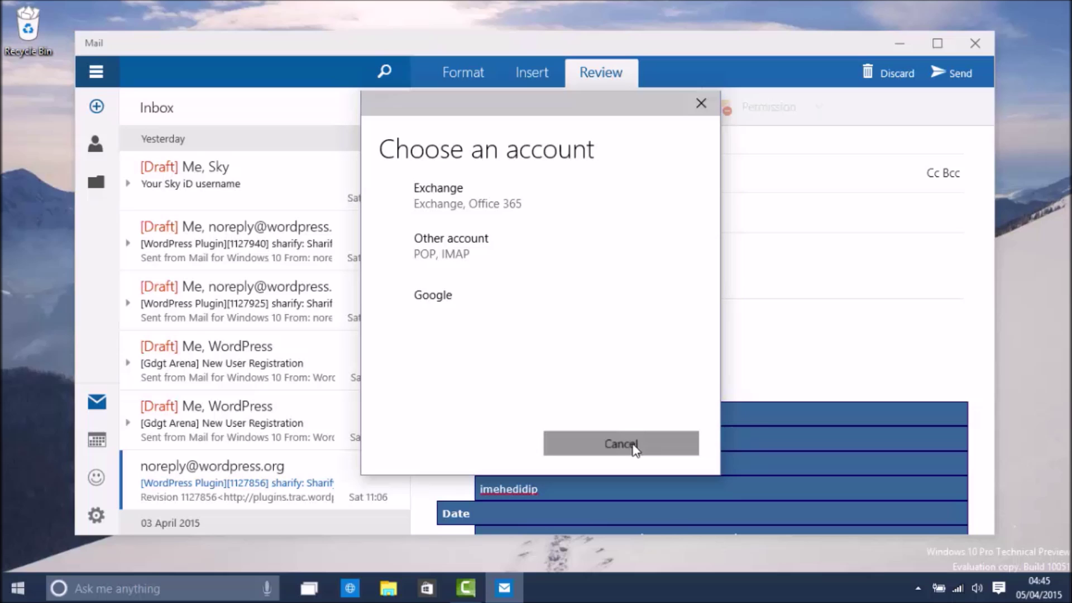
Show Calendar's April 2015 month view, toggle the navigation pane, and list the calendar settings.
{"action": "left_click", "coordinate": [97, 441]}
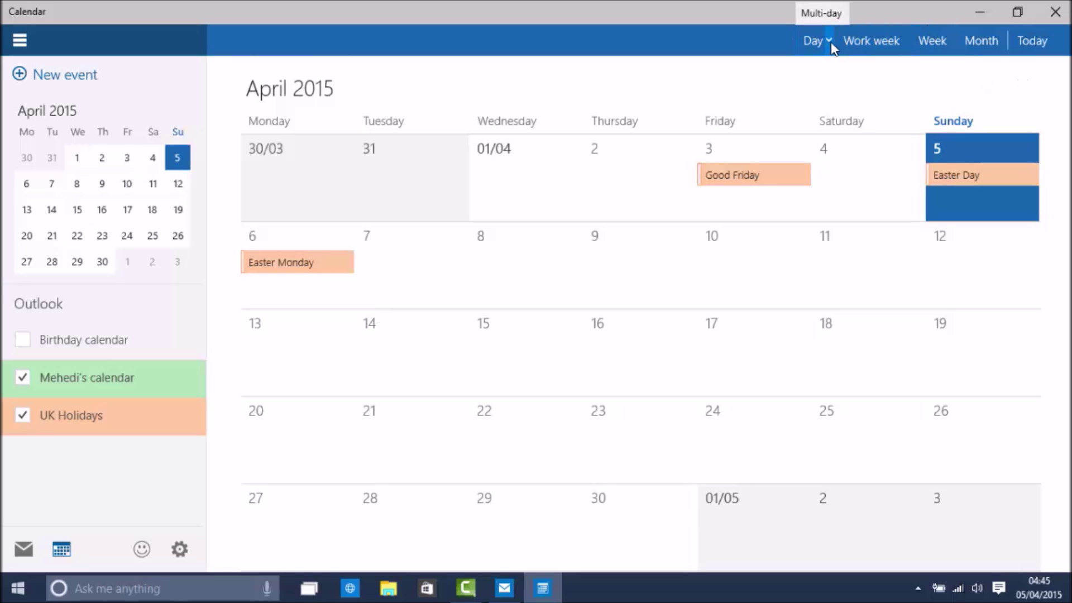
{"action": "left_click", "coordinate": [18, 39]}
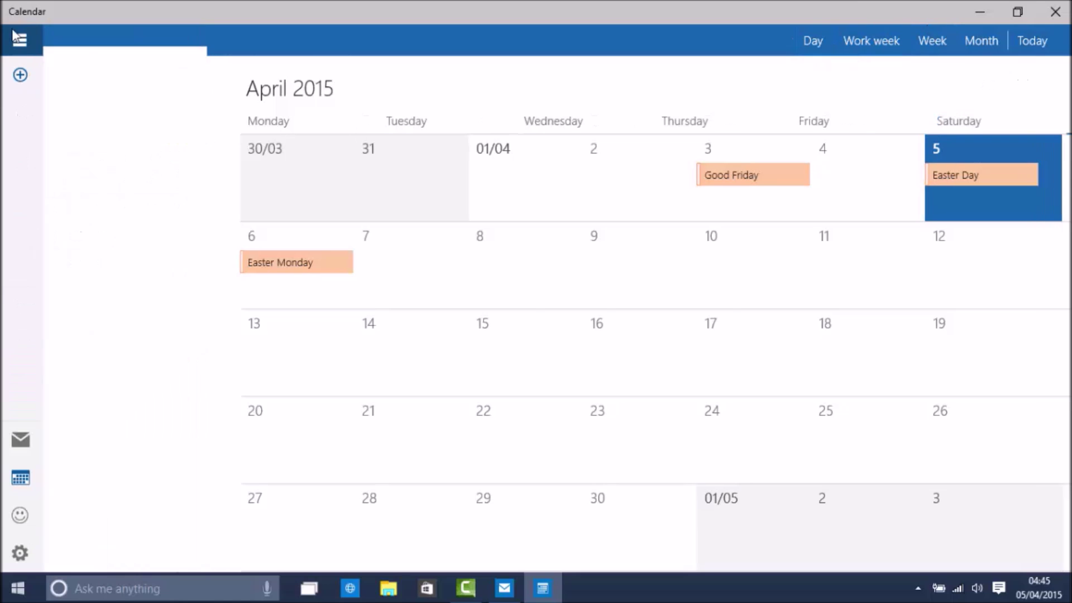
{"action": "left_click", "coordinate": [18, 39]}
{"action": "left_click", "coordinate": [18, 39]}
{"action": "left_click", "coordinate": [18, 39]}
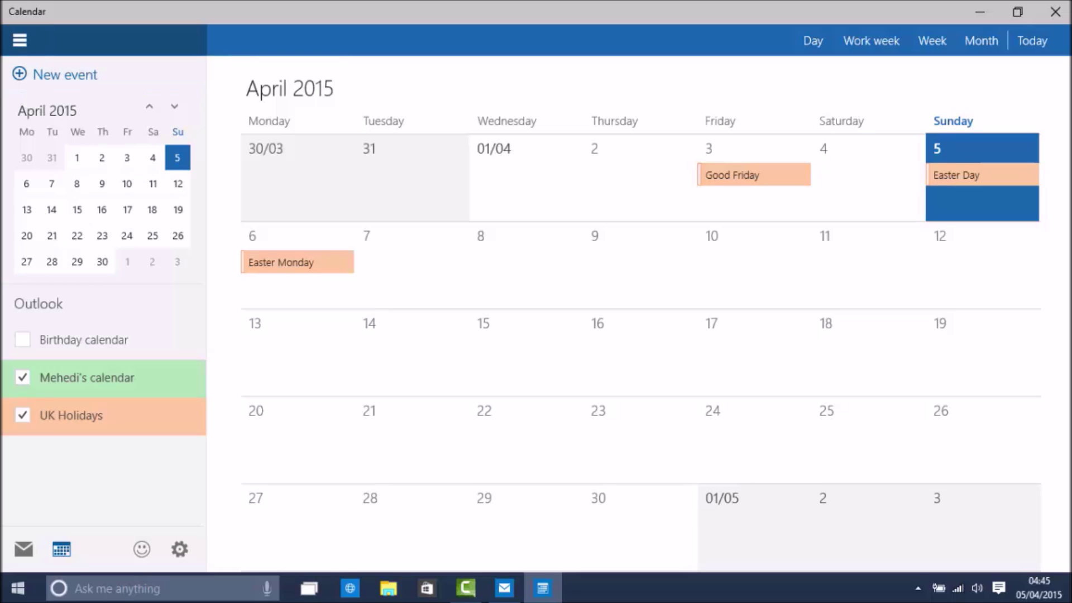
{"action": "left_click", "coordinate": [180, 548]}
Browse the week settings and Accounts, then cancel adding a calendar account.
{"action": "left_click", "coordinate": [929, 78]}
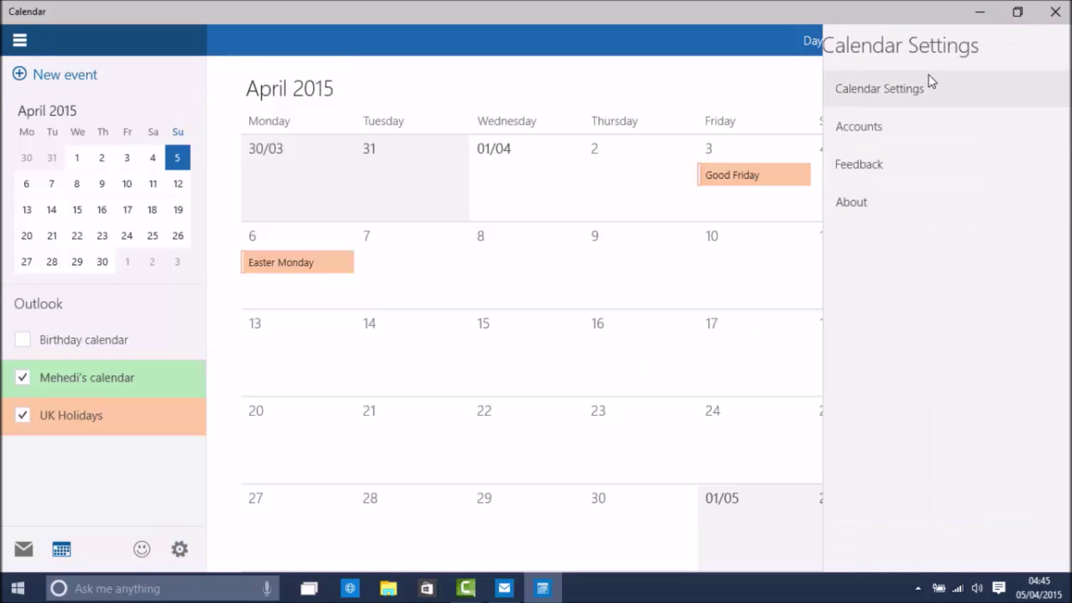
{"action": "left_click", "coordinate": [839, 50]}
{"action": "left_click", "coordinate": [880, 124]}
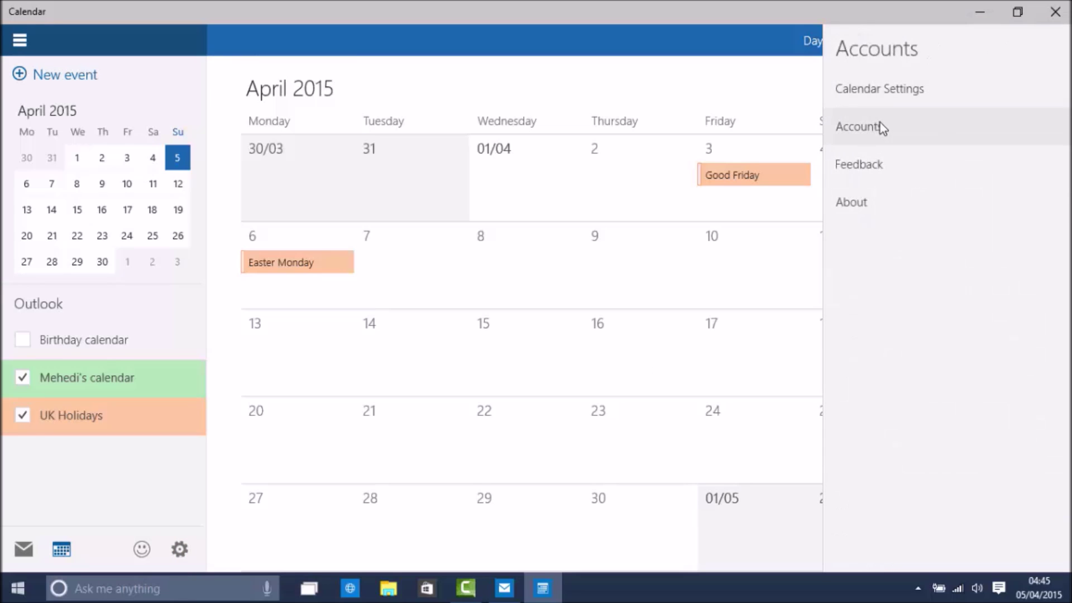
{"action": "left_click", "coordinate": [914, 232]}
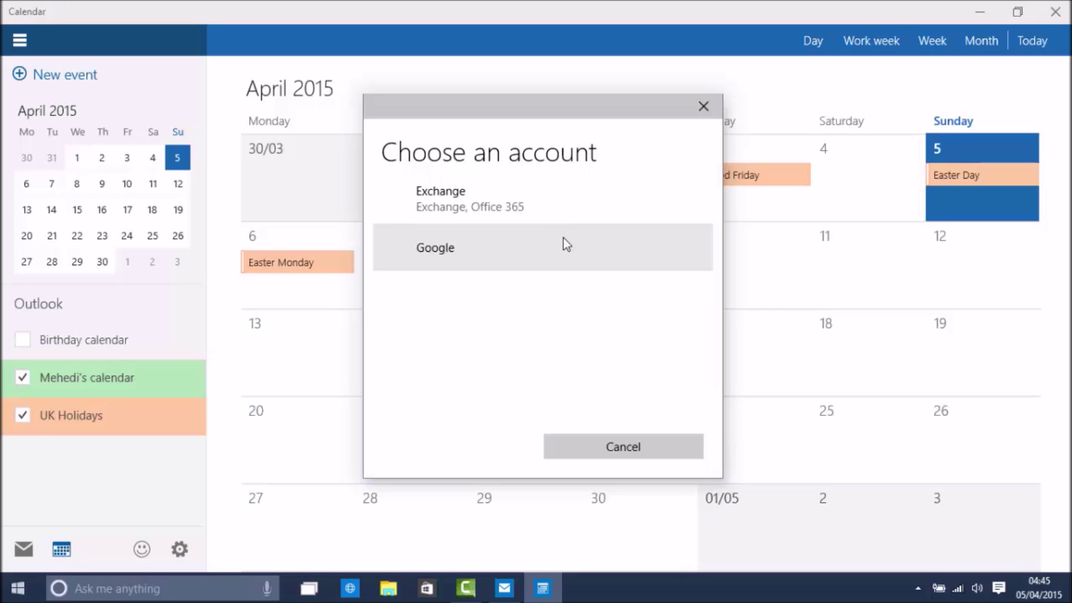
{"action": "left_click", "coordinate": [646, 450]}
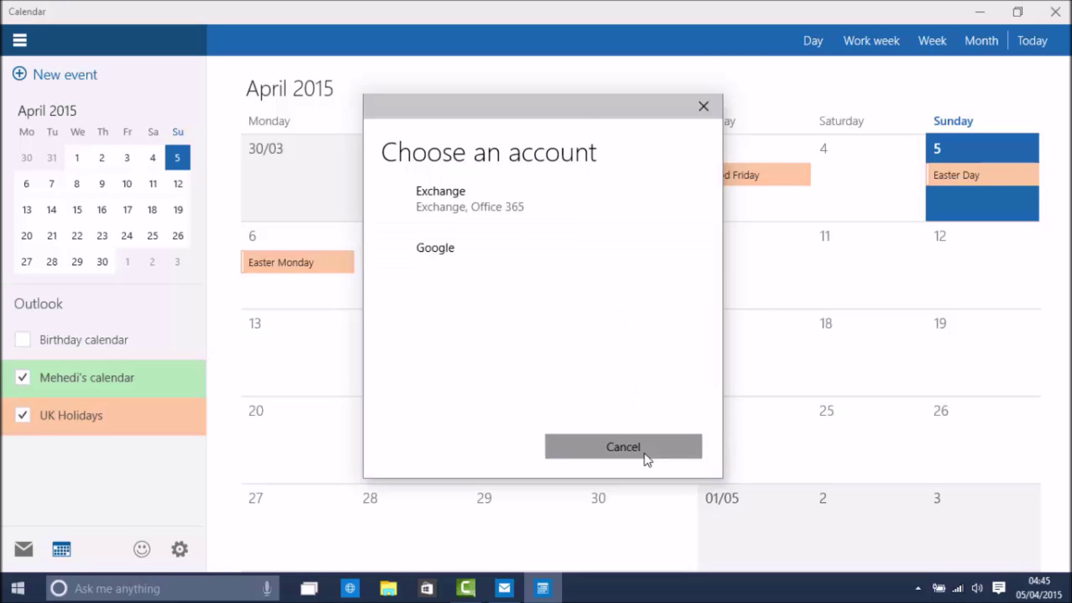
Close Calendar and Mail, then glance at Cortana's news and dismiss it.
{"action": "left_click", "coordinate": [1056, 12]}
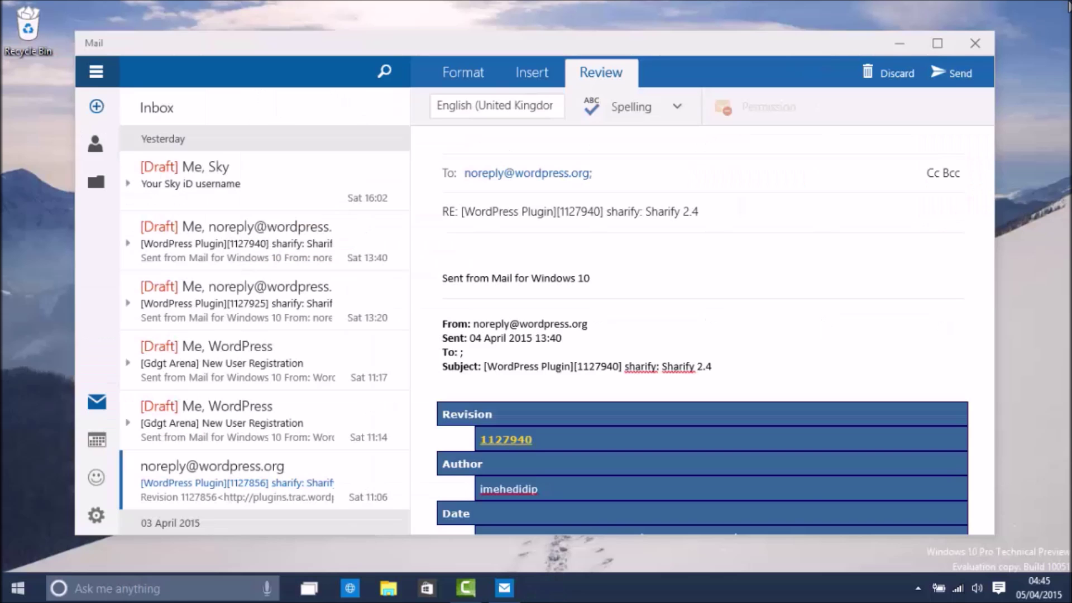
{"action": "left_click", "coordinate": [978, 47]}
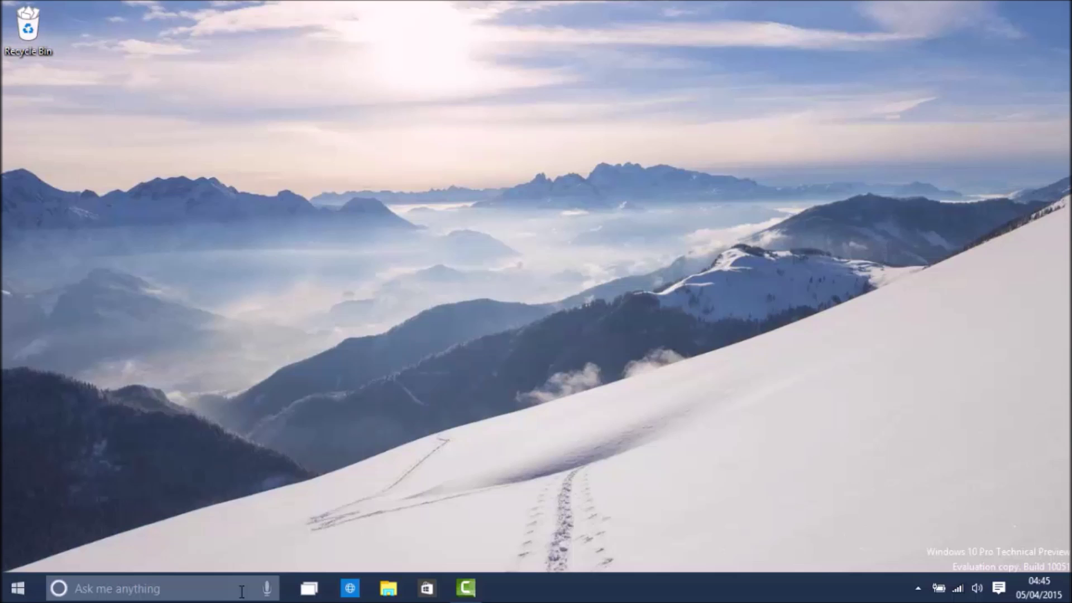
{"action": "left_click", "coordinate": [242, 591]}
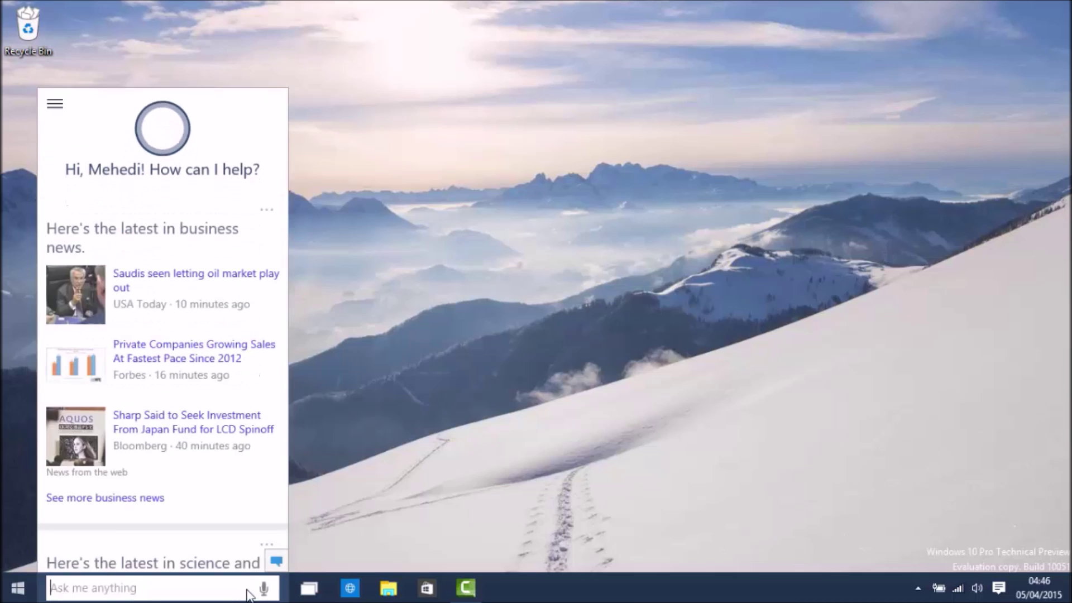
{"action": "scroll", "coordinate": [227, 468], "scroll_direction": "down", "scroll_amount": 6}
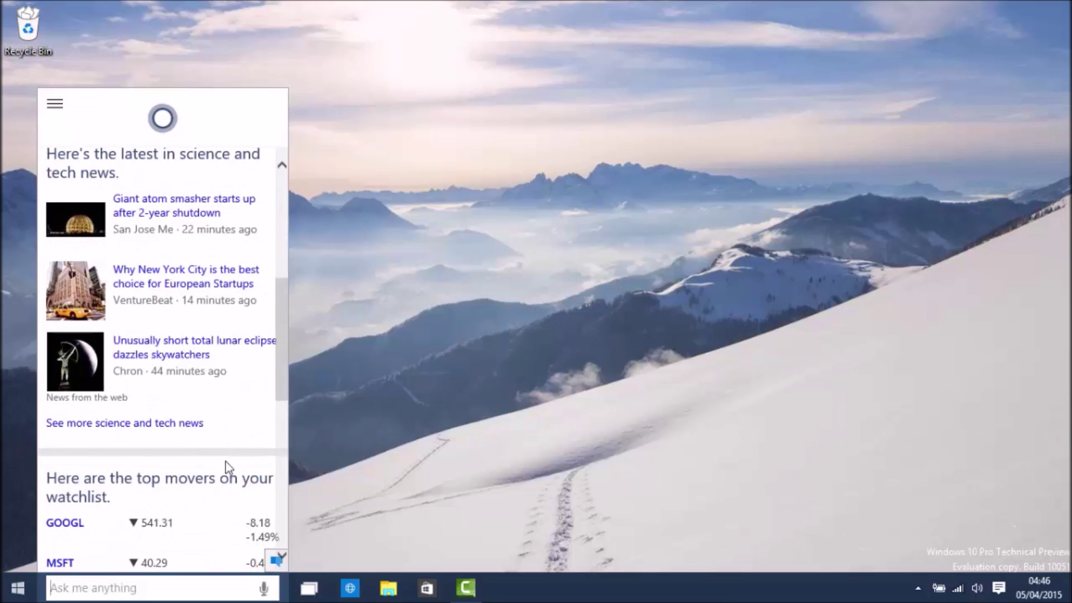
{"action": "left_click", "coordinate": [383, 424]}
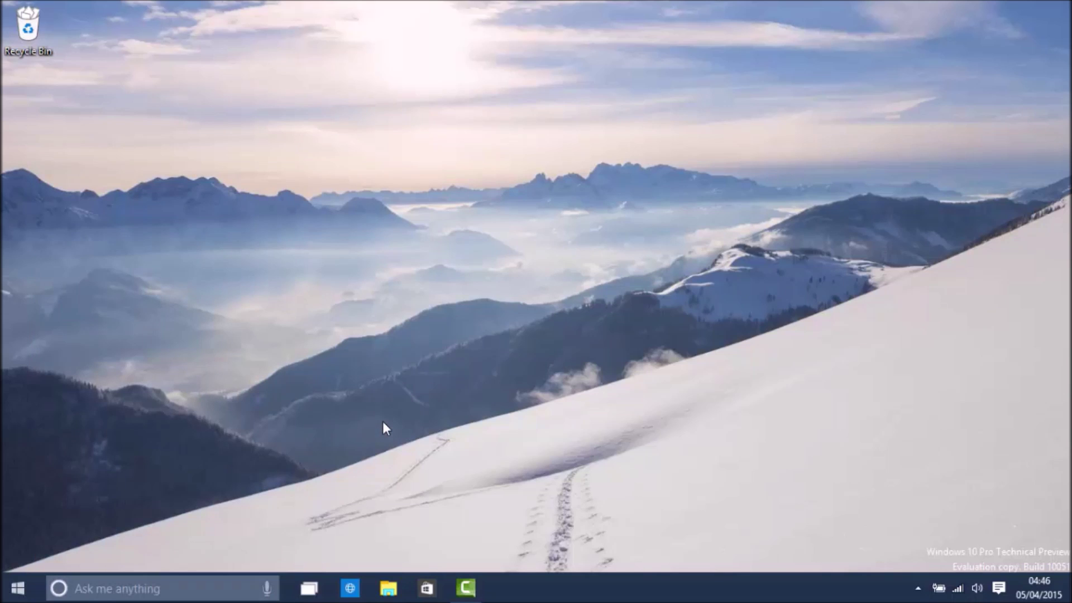
Launch Microsoft Family from the M section of All apps, then close it.
{"action": "left_click", "coordinate": [18, 588]}
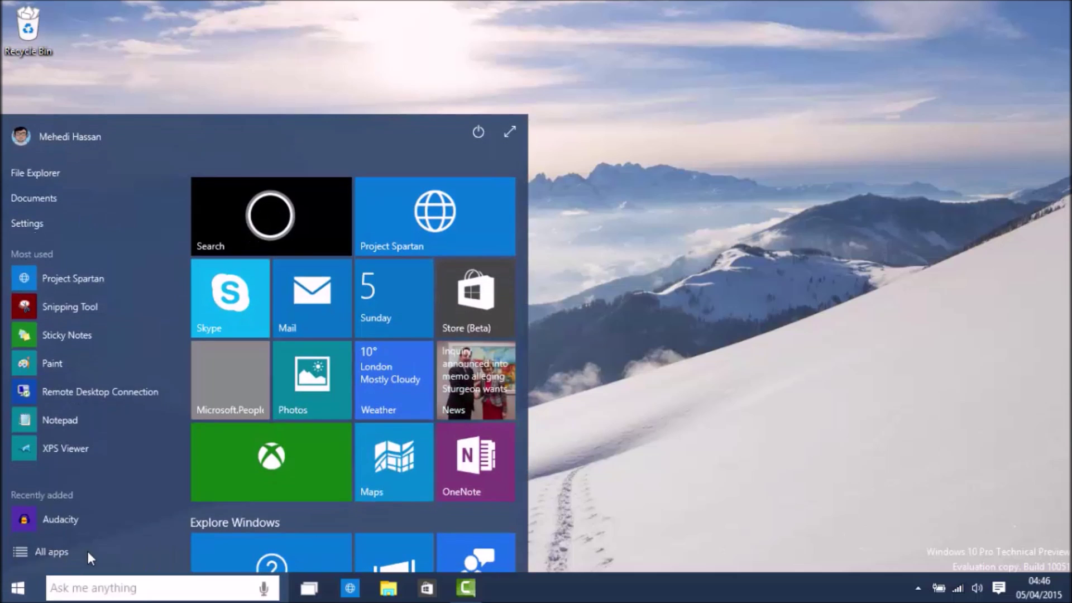
{"action": "left_click", "coordinate": [67, 552]}
{"action": "scroll", "coordinate": [86, 395], "scroll_direction": "down", "scroll_amount": 5}
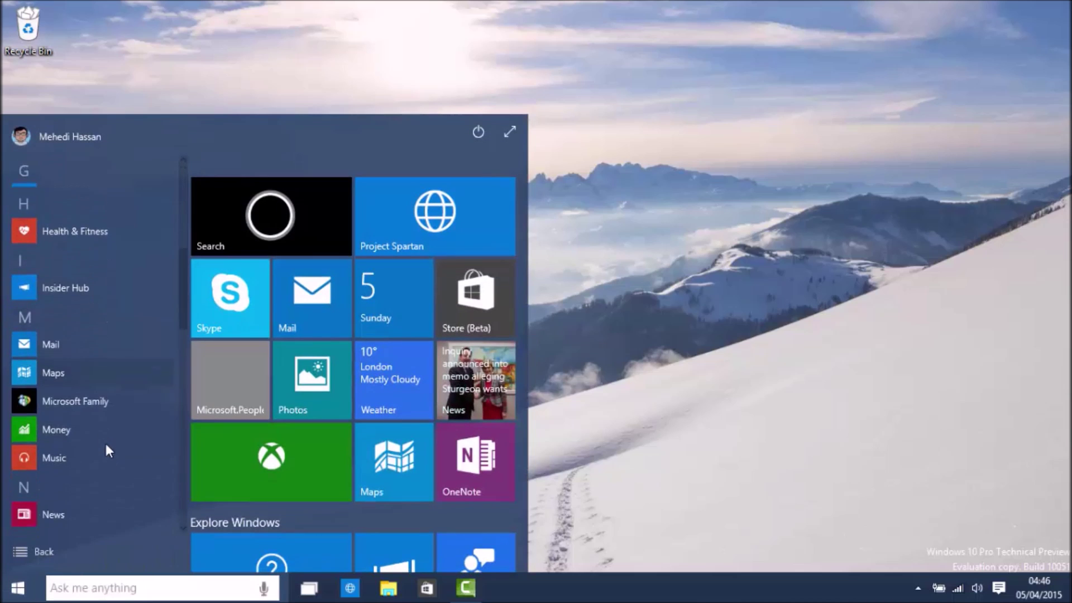
{"action": "left_click", "coordinate": [89, 398]}
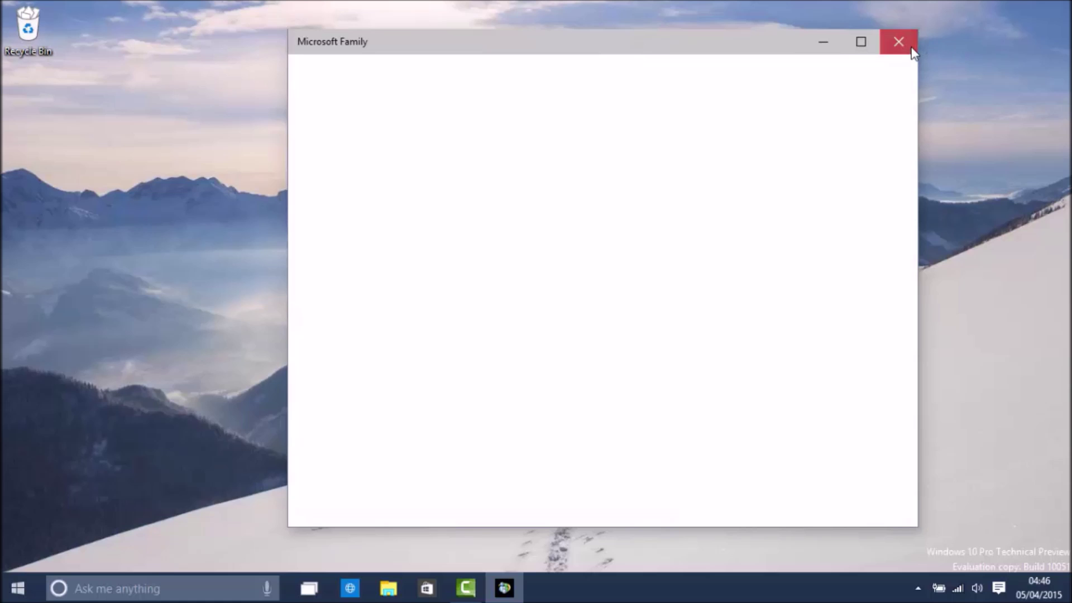
{"action": "left_click", "coordinate": [912, 52]}
Launch Project Spartan maximized on Bing and open the page in Internet Explorer.
{"action": "left_click", "coordinate": [352, 592]}
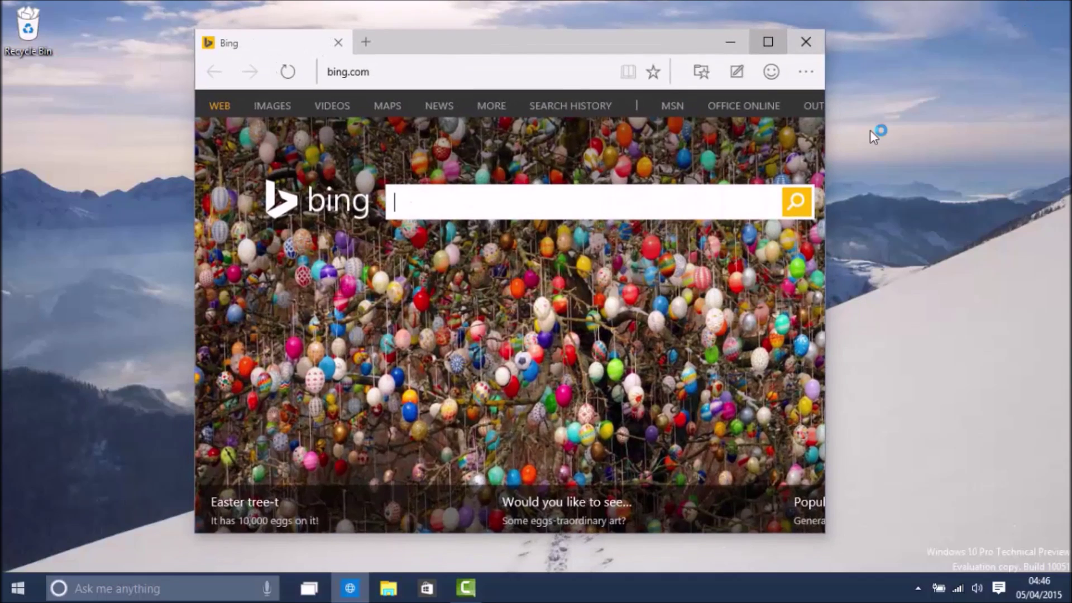
{"action": "left_click", "coordinate": [768, 42]}
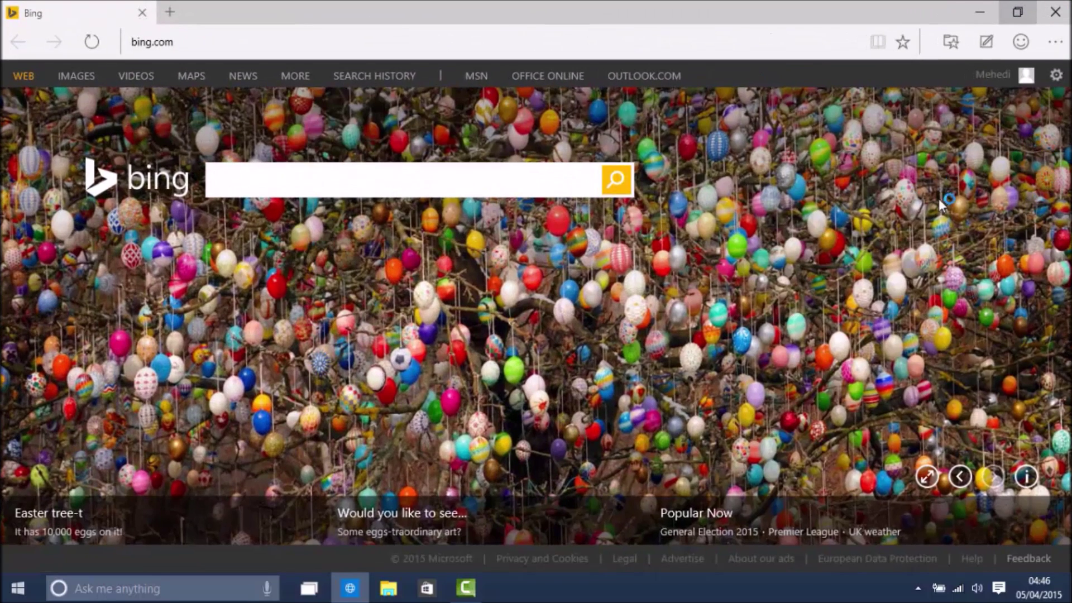
{"action": "left_click", "coordinate": [1056, 41]}
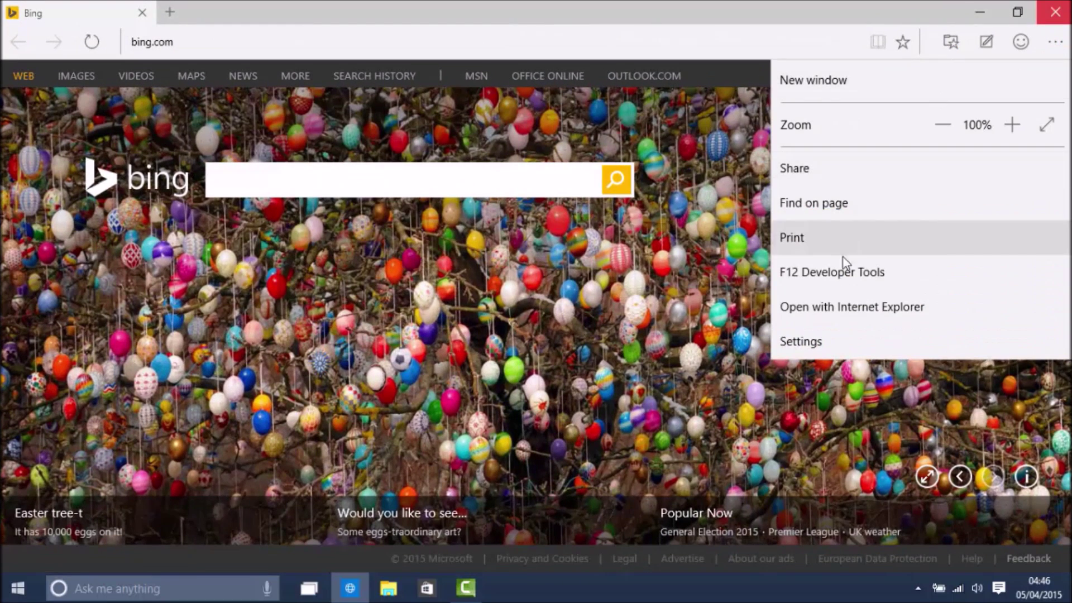
{"action": "left_click", "coordinate": [837, 307]}
Close the Internet Explorer window and dismiss Spartan's feedback panel.
{"action": "scroll", "coordinate": [839, 309], "scroll_direction": "down", "scroll_amount": 3}
{"action": "scroll", "coordinate": [839, 310], "scroll_direction": "down", "scroll_amount": 2}
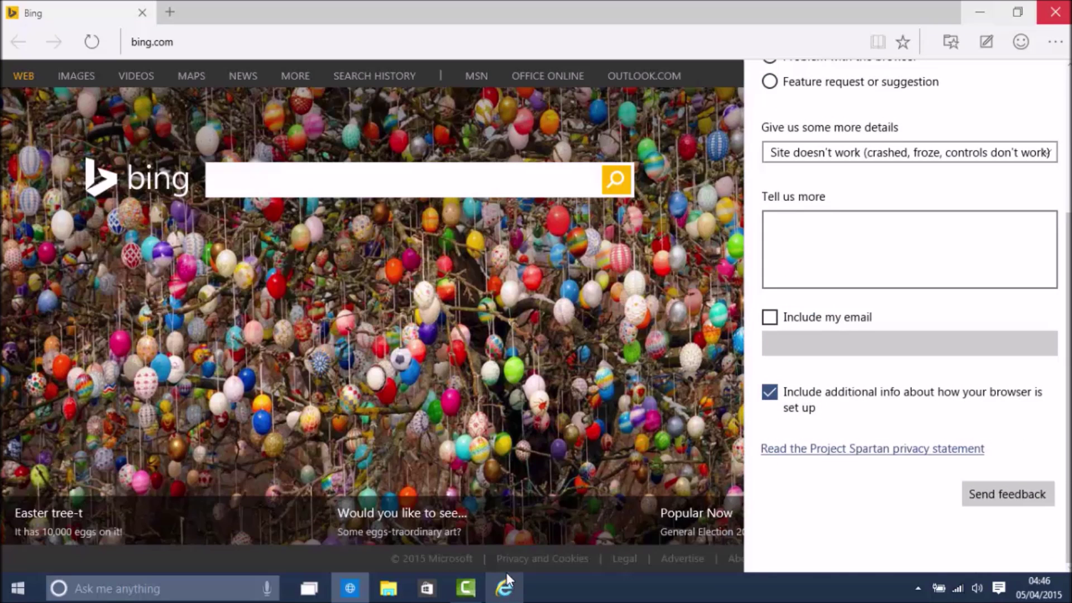
{"action": "left_click", "coordinate": [506, 586]}
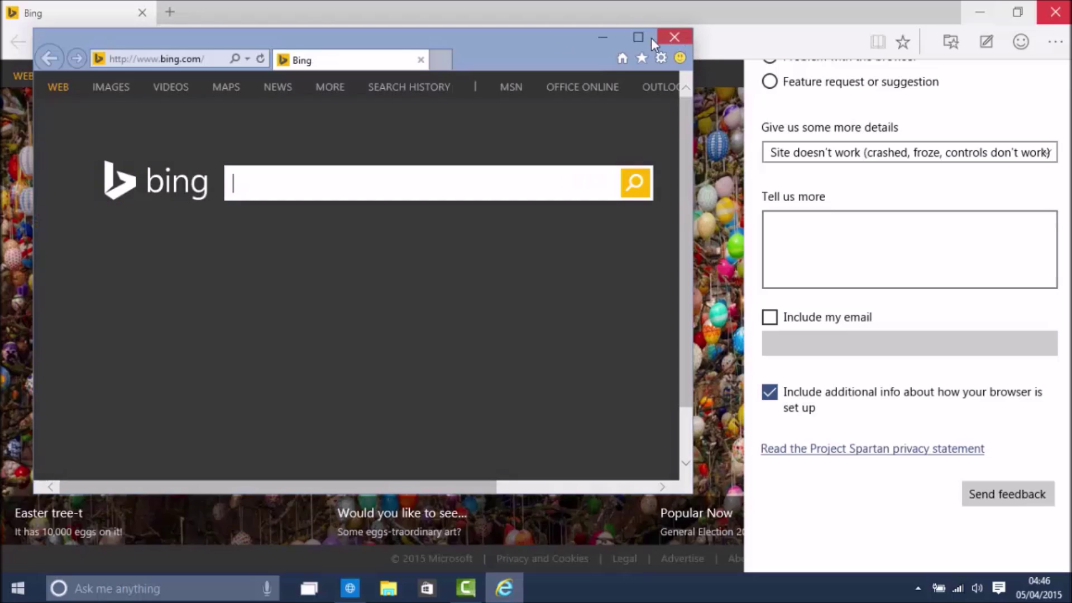
{"action": "left_click", "coordinate": [675, 37]}
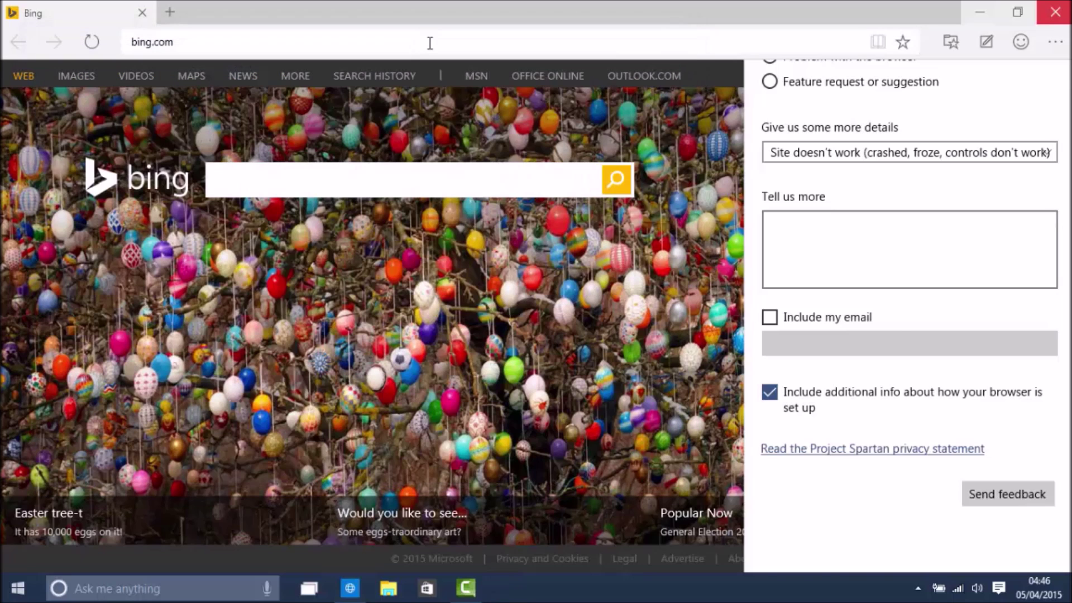
{"action": "left_click", "coordinate": [429, 44]}
Go to the wmpoweruser search results for 'hyper' and open them in Internet Explorer.
{"action": "left_click", "coordinate": [429, 44]}
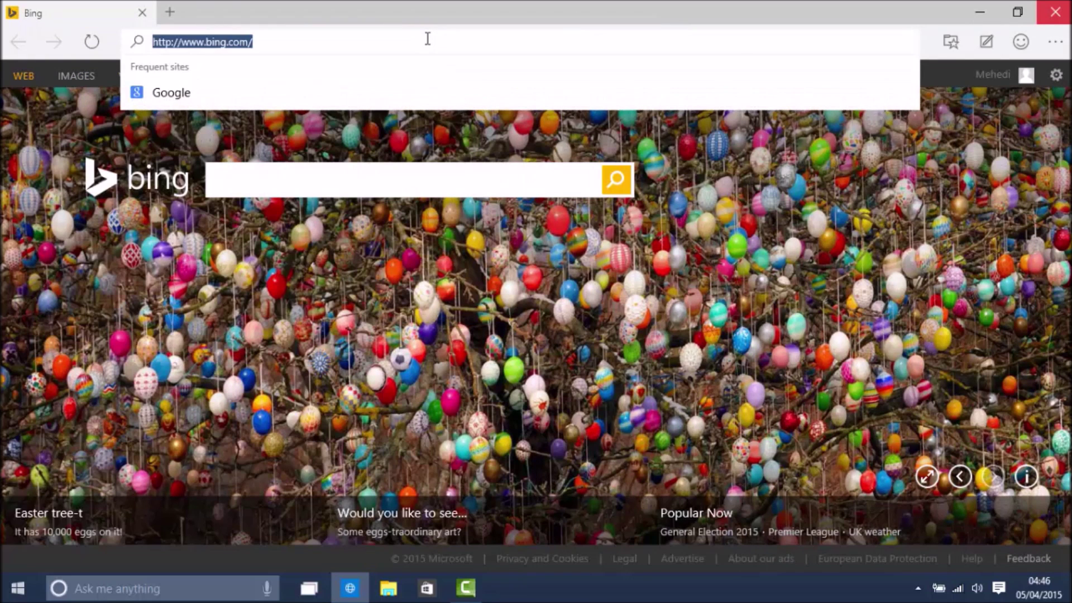
{"action": "type", "text": "wm"}
{"action": "key", "text": "Return"}
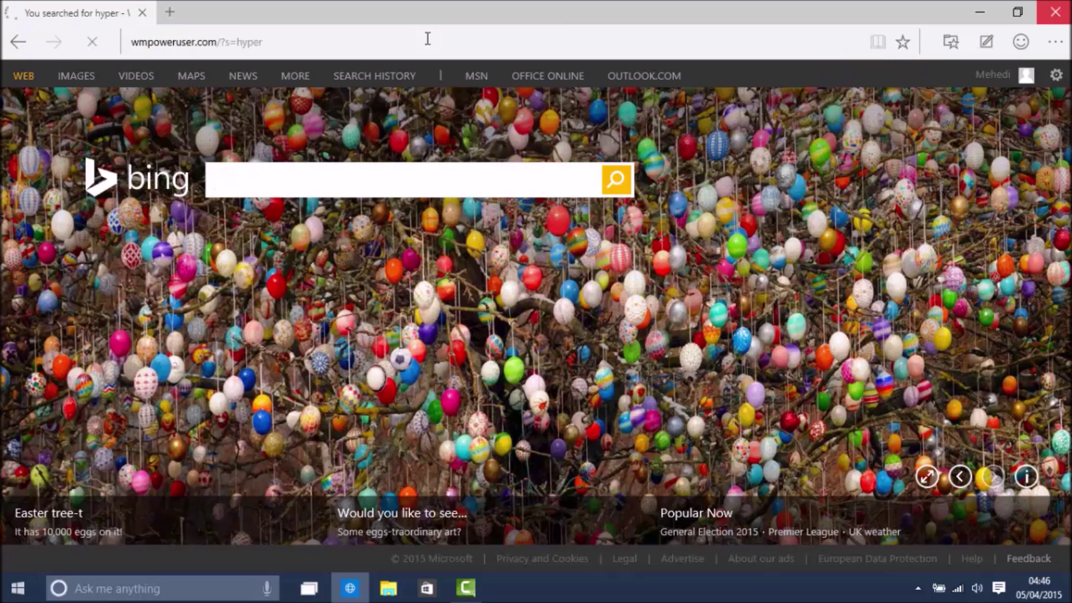
{"action": "left_click", "coordinate": [1055, 42]}
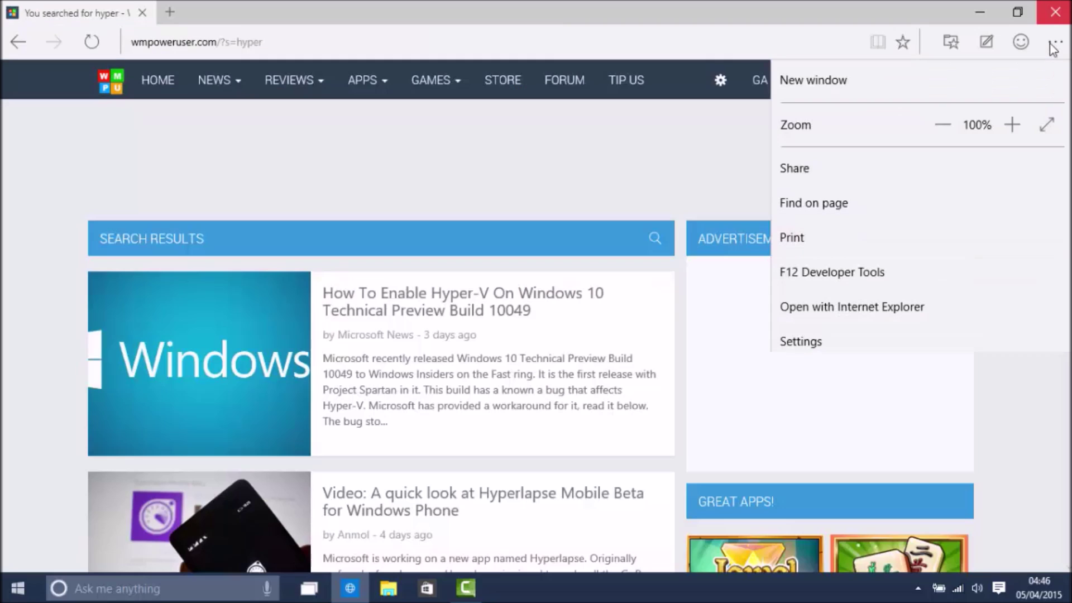
{"action": "left_click", "coordinate": [876, 307]}
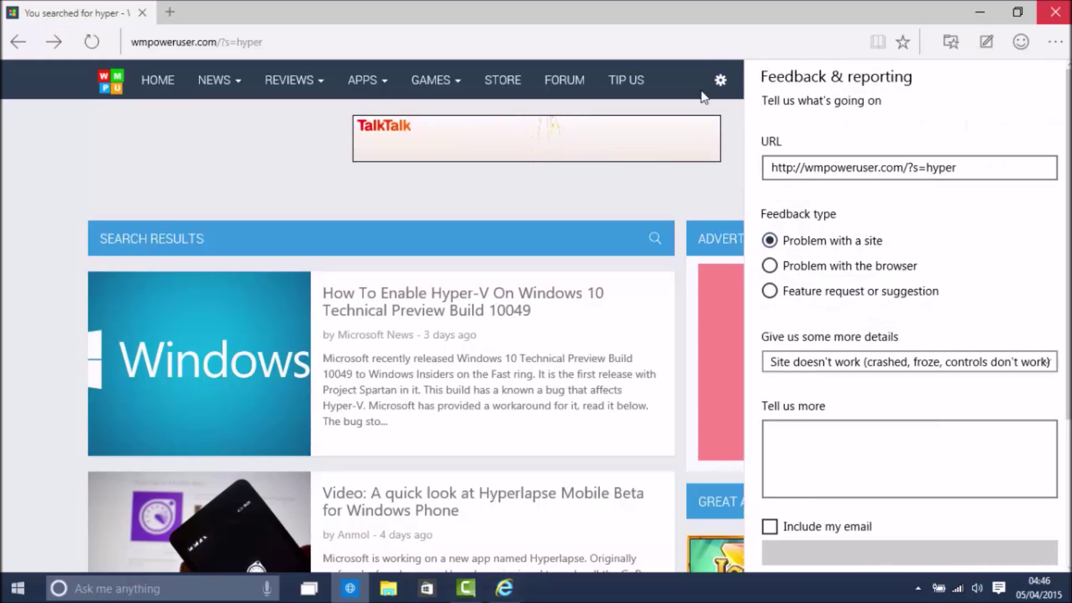
{"action": "left_click", "coordinate": [709, 217]}
Reopen the results in Internet Explorer, then close the Internet Explorer window.
{"action": "left_click", "coordinate": [1054, 42]}
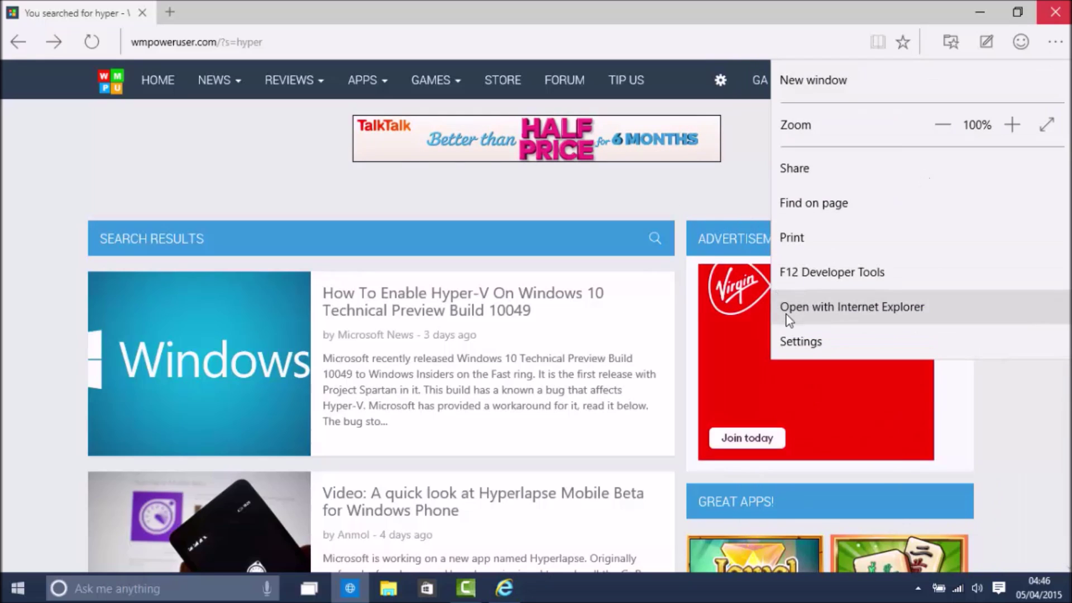
{"action": "left_click", "coordinate": [789, 318]}
{"action": "mouse_move", "coordinate": [509, 582]}
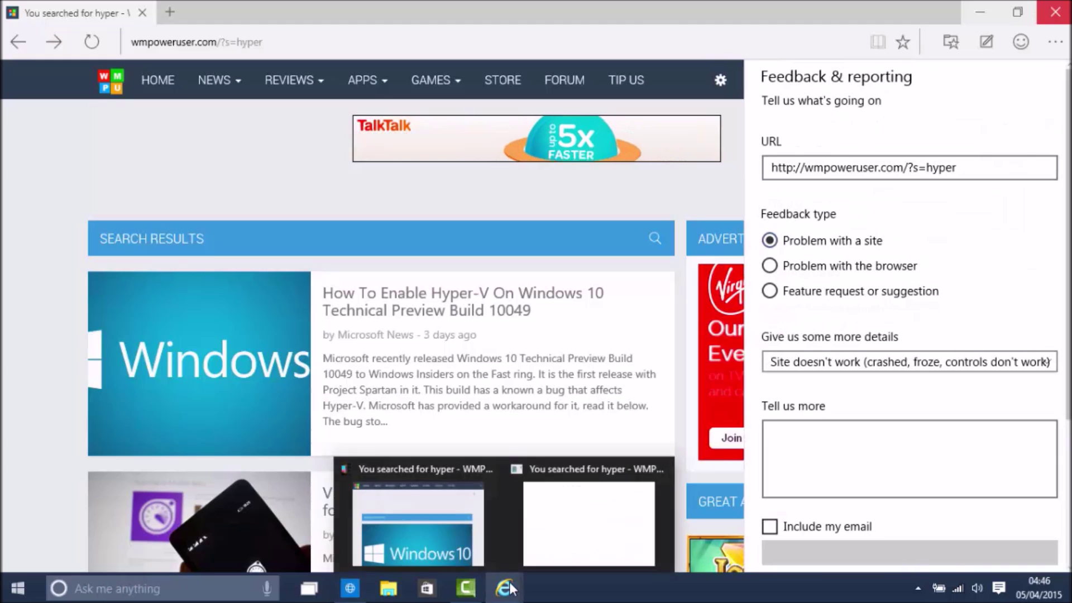
{"action": "left_click", "coordinate": [568, 541]}
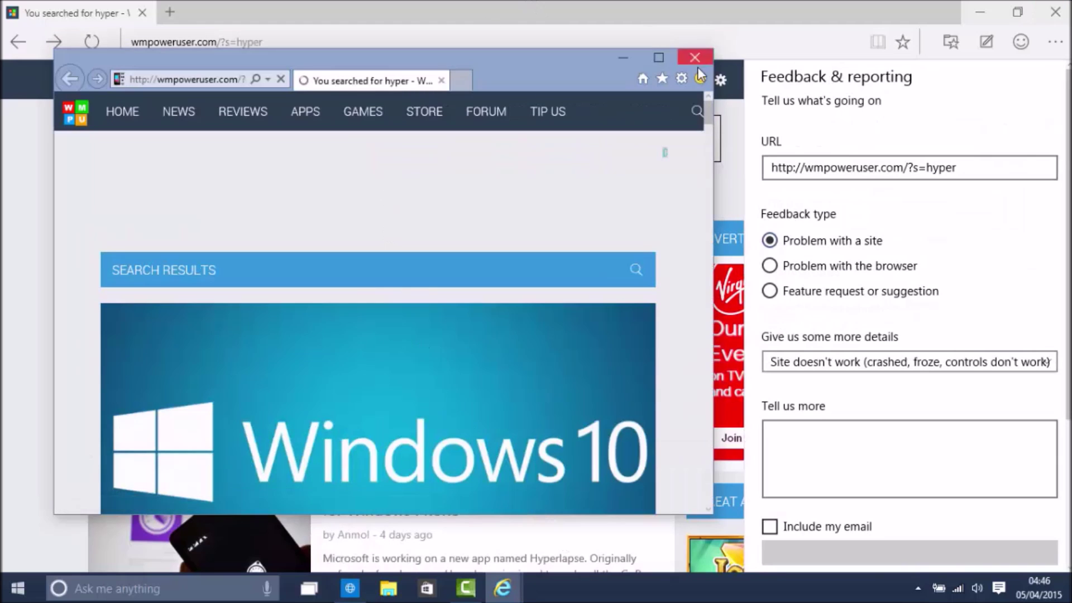
{"action": "left_click", "coordinate": [698, 59]}
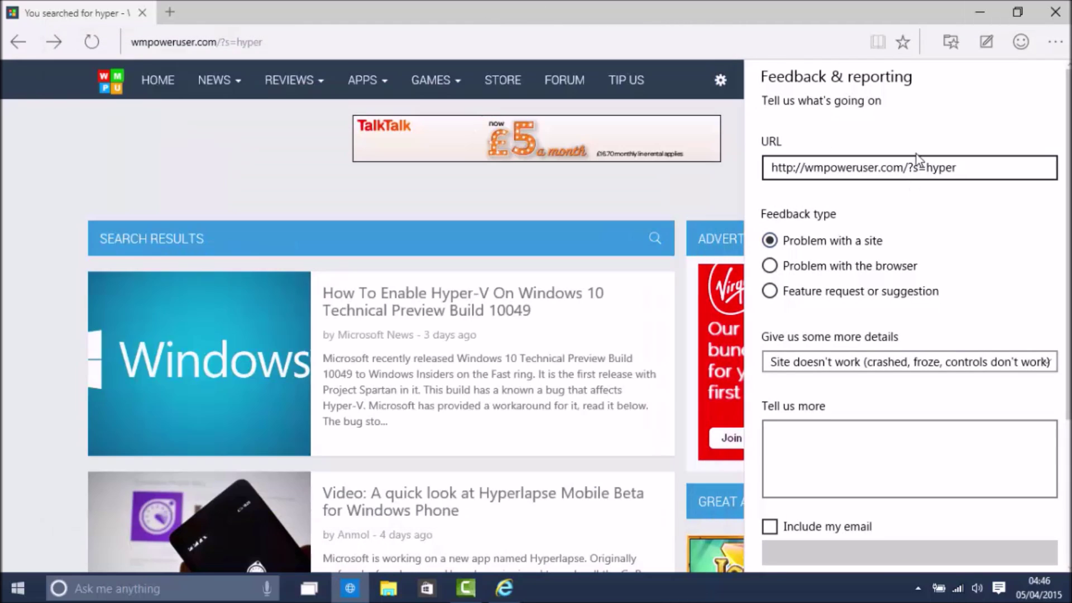
{"action": "scroll", "coordinate": [916, 154], "scroll_direction": "down", "scroll_amount": 5}
Dismiss feedback and browse the Hub's Downloads, History and Reading List.
{"action": "left_click", "coordinate": [678, 233]}
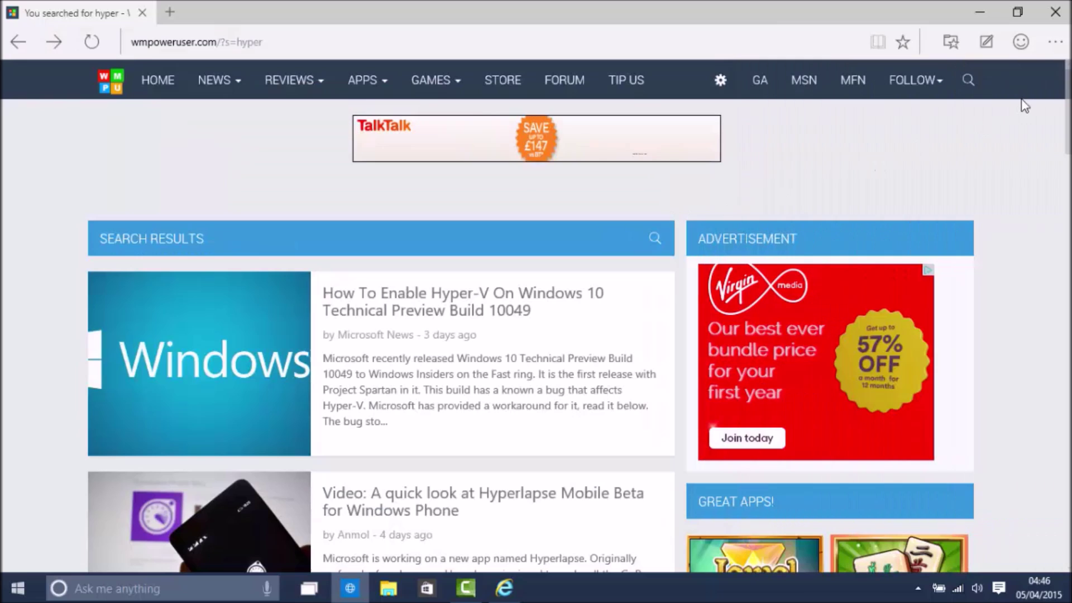
{"action": "left_click", "coordinate": [1063, 44]}
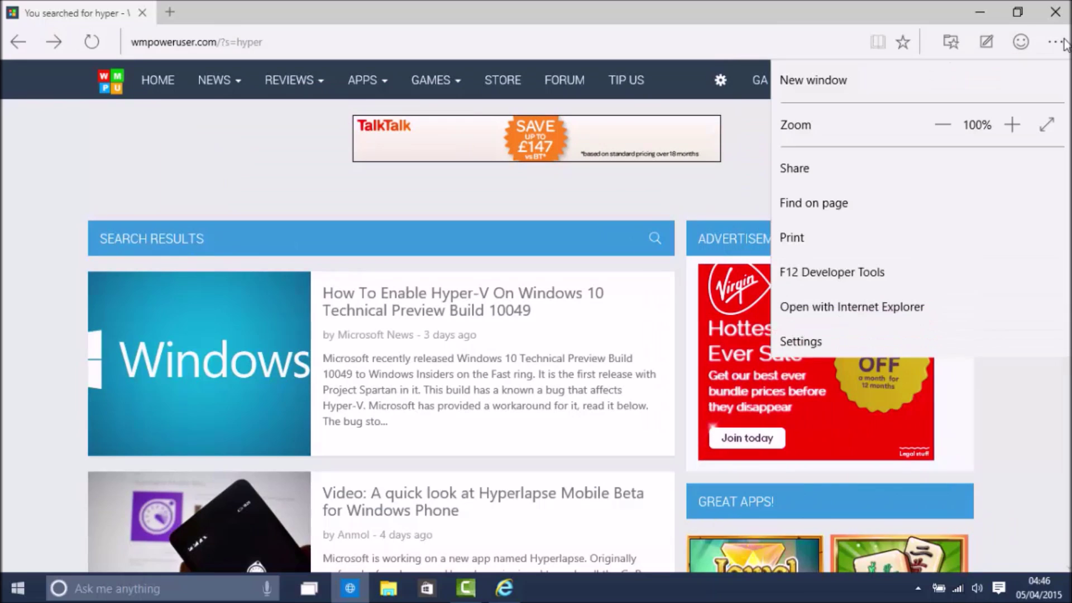
{"action": "left_click", "coordinate": [964, 39]}
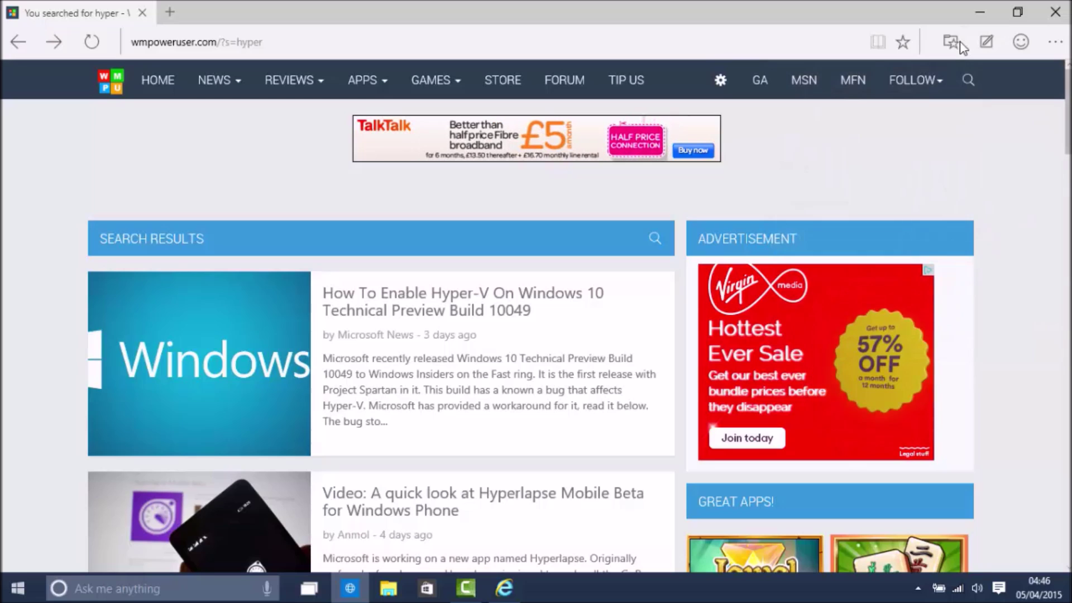
{"action": "left_click", "coordinate": [961, 46]}
{"action": "left_click", "coordinate": [912, 80]}
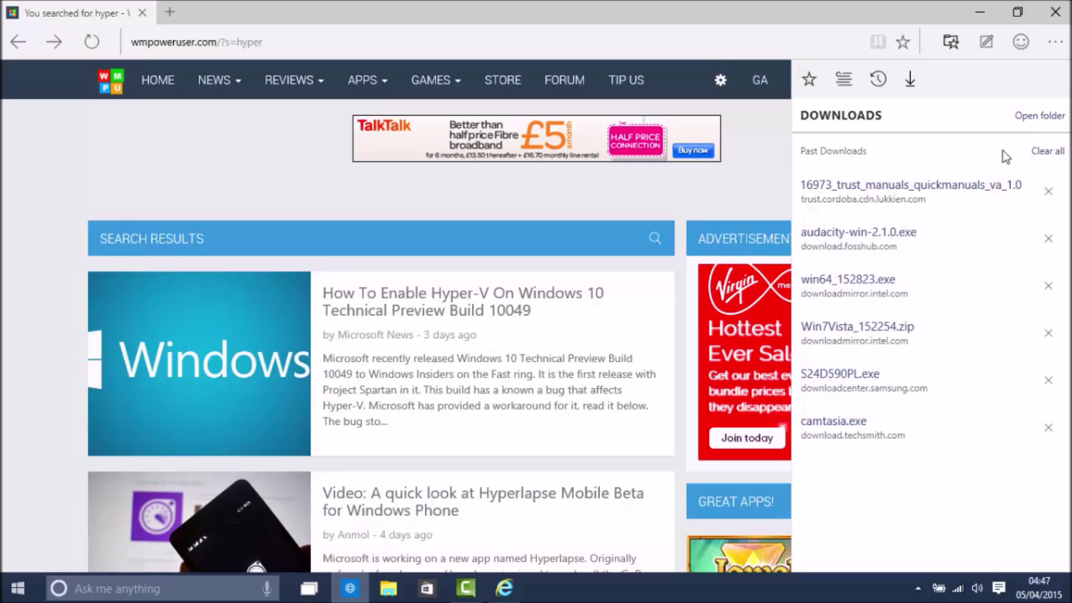
{"action": "left_click", "coordinate": [877, 81]}
{"action": "left_click", "coordinate": [844, 81]}
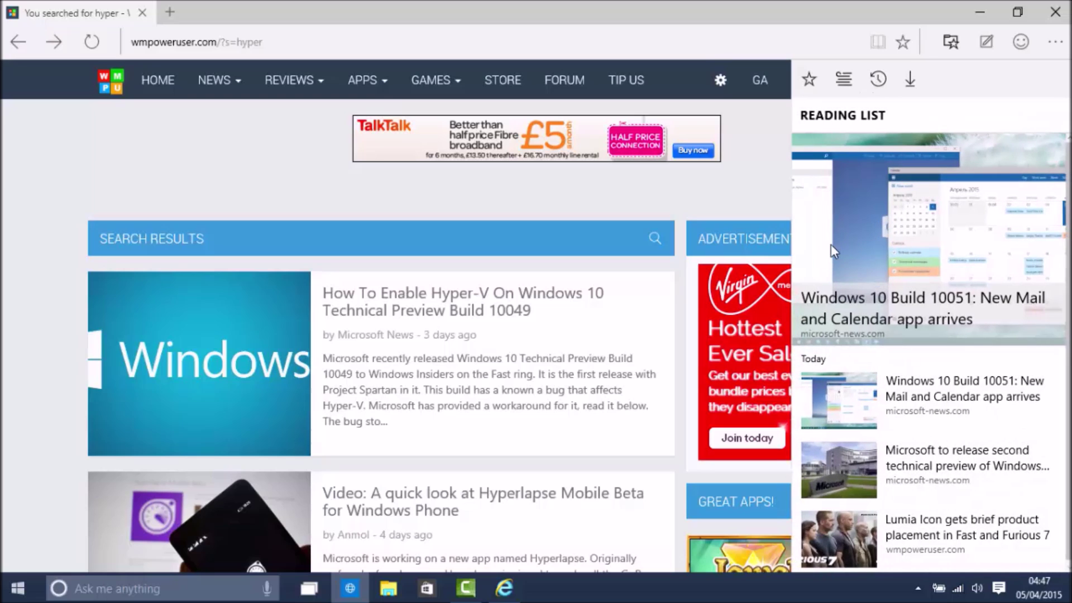
Open the 'Windows 10 Build 10051: New Mail and Calendar app arrives' article, then close Spartan and Internet Explorer.
{"action": "left_click", "coordinate": [846, 165]}
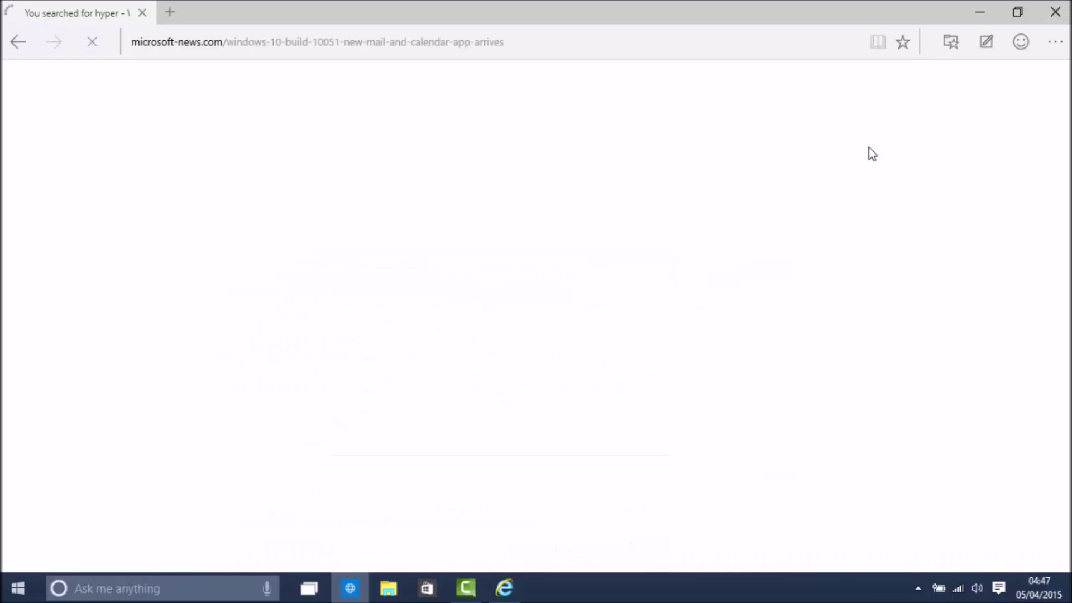
{"action": "left_click", "coordinate": [1050, 15]}
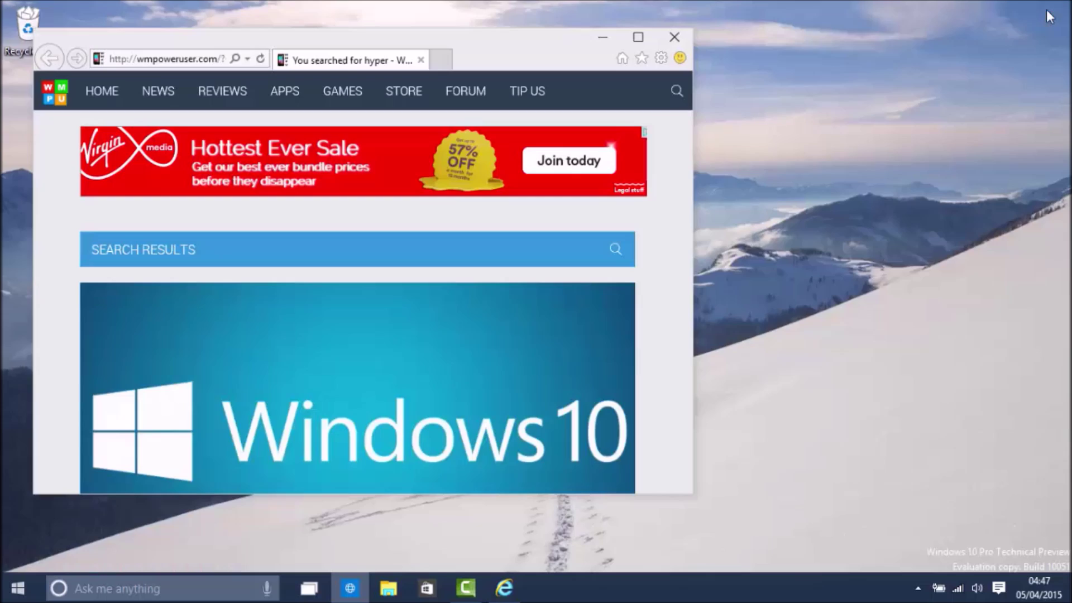
{"action": "left_click", "coordinate": [674, 38]}
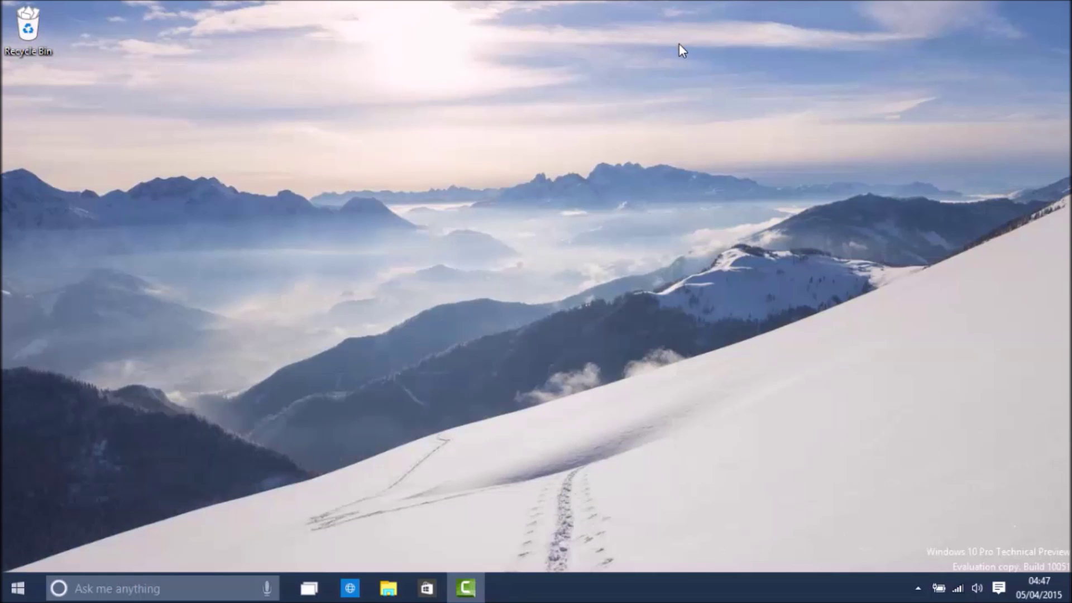